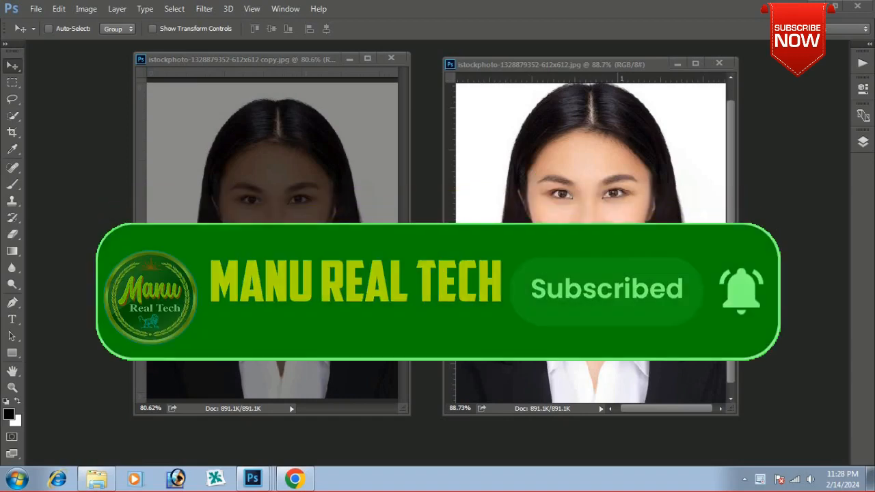
{"action": "left_click_drag", "start_coordinate": [251, 57], "coordinate": [533, 79]}
{"action": "left_click_drag", "start_coordinate": [611, 63], "coordinate": [592, 71]}
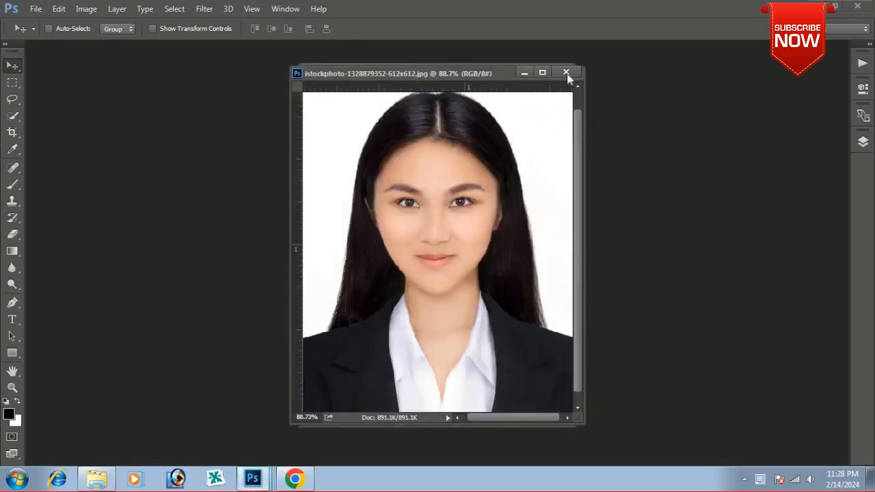
{"action": "left_click_drag", "start_coordinate": [384, 72], "coordinate": [466, 96]}
{"action": "left_click", "coordinate": [566, 72]}
{"action": "left_click_drag", "start_coordinate": [438, 70], "coordinate": [223, 69]}
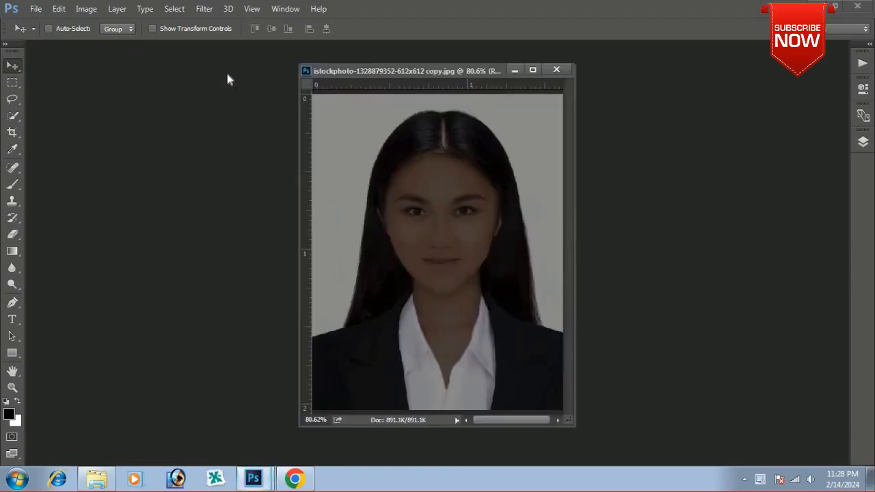
Step: Duplicate the dark portrait under the suggested name, dock the duplicate as a full-size document and close the source image
{"action": "right_click", "coordinate": [376, 70]}
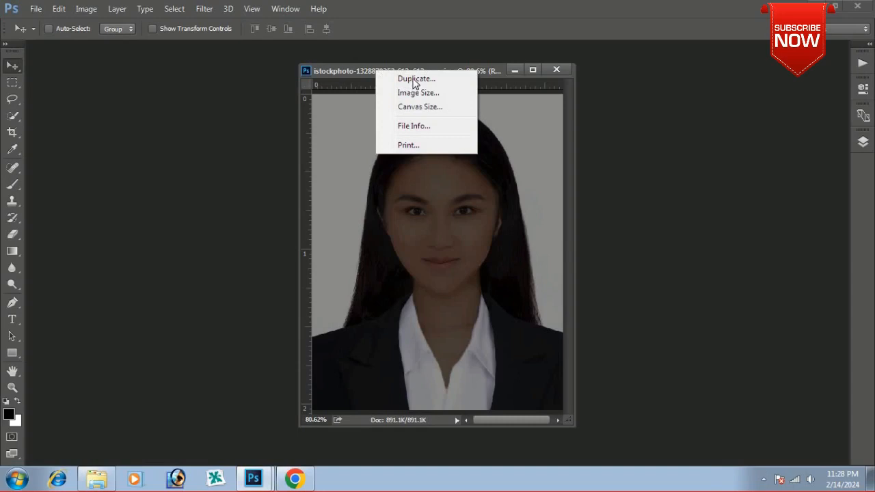
{"action": "left_click", "coordinate": [414, 80]}
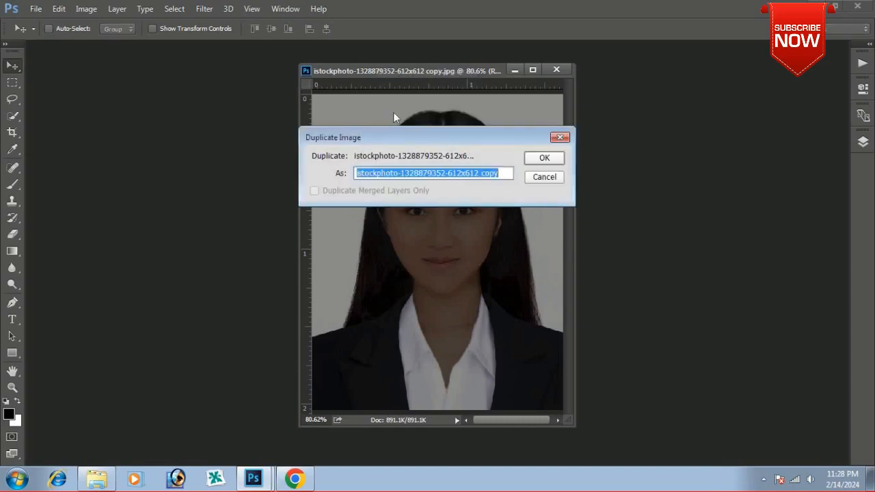
{"action": "left_click", "coordinate": [545, 158]}
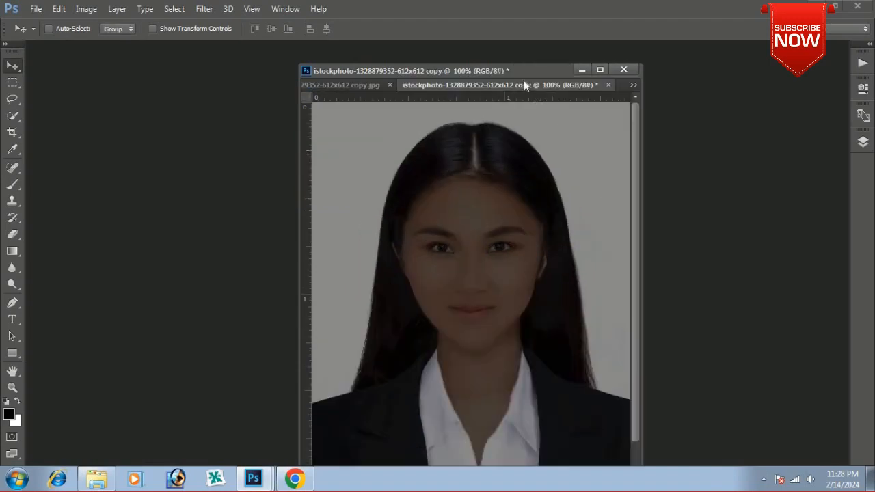
{"action": "left_click_drag", "start_coordinate": [528, 81], "coordinate": [286, 45]}
{"action": "left_click", "coordinate": [627, 73]}
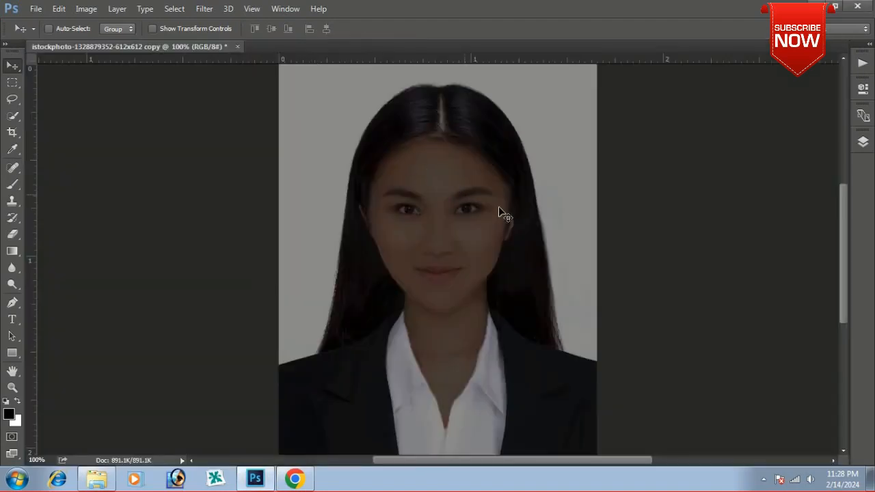
Step: Duplicate the Background layer of the dark portrait, keeping the copy aligned with the original
{"action": "left_click", "coordinate": [863, 141]}
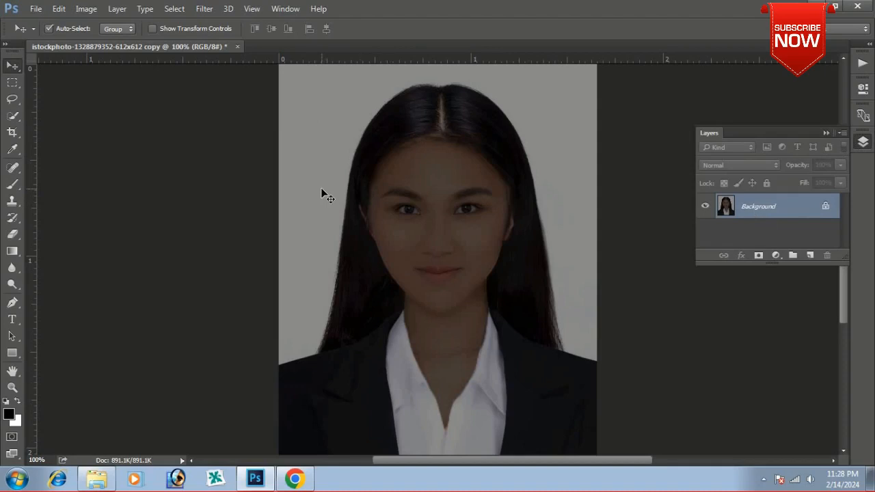
{"action": "key", "text": "ctrl+j"}
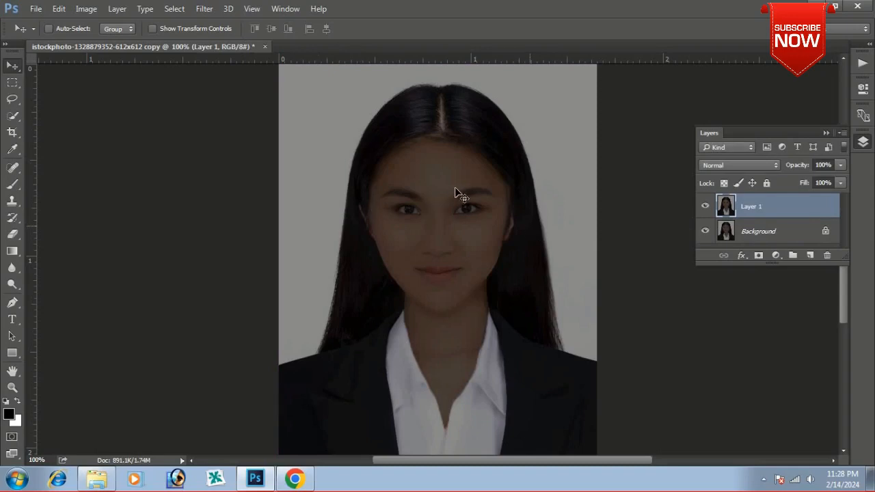
{"action": "left_click_drag", "start_coordinate": [460, 199], "coordinate": [391, 298]}
{"action": "key", "text": "ctrl+z"}
Step: Start a Selective Color adjustment on the duplicated layer and set the black amount of the Reds to -97%
{"action": "left_click", "coordinate": [87, 13]}
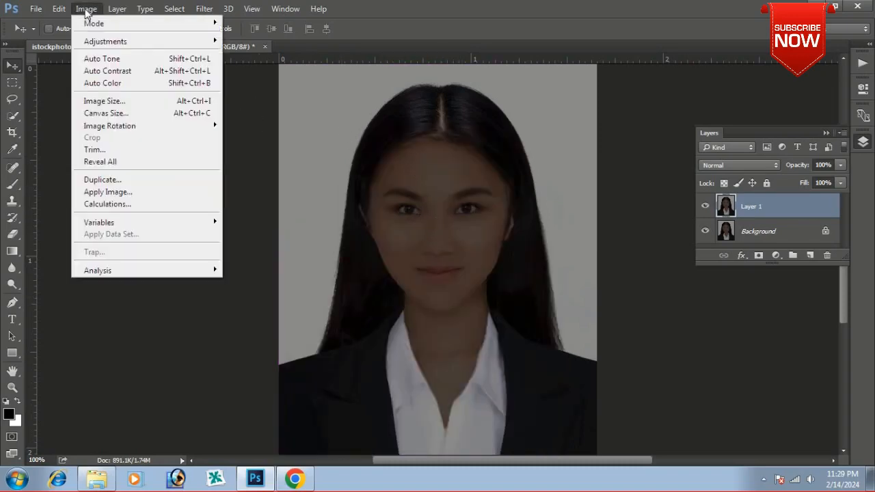
{"action": "mouse_move", "coordinate": [97, 45]}
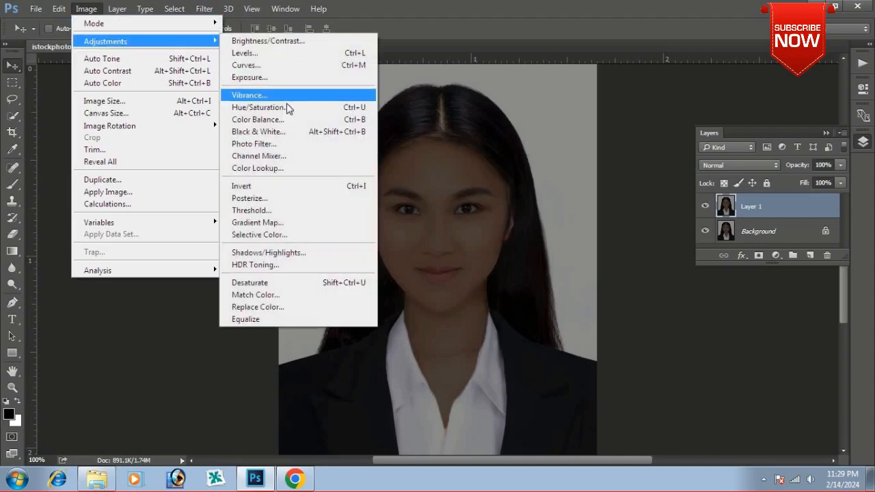
{"action": "left_click", "coordinate": [256, 235]}
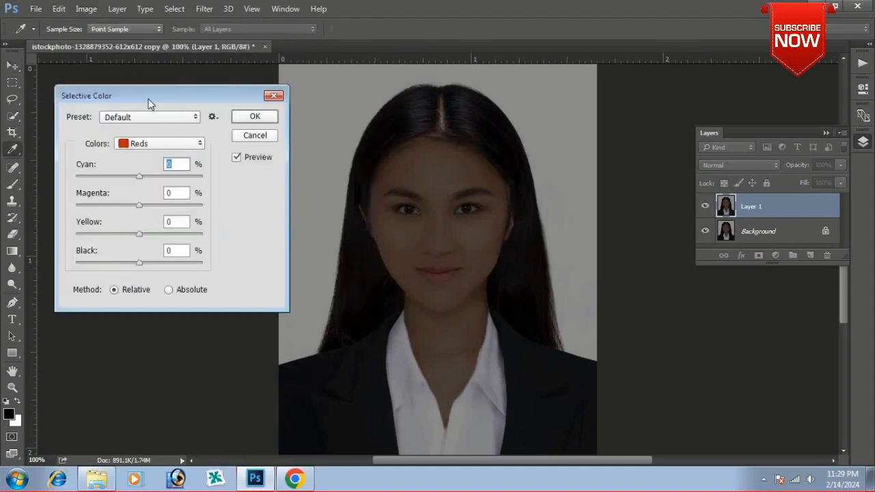
{"action": "left_click_drag", "start_coordinate": [139, 90], "coordinate": [199, 68]}
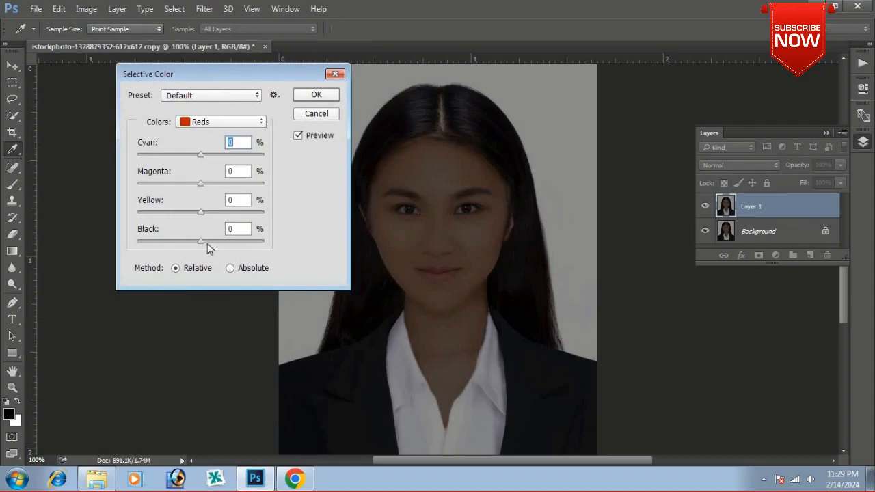
{"action": "left_click_drag", "start_coordinate": [201, 241], "coordinate": [138, 244]}
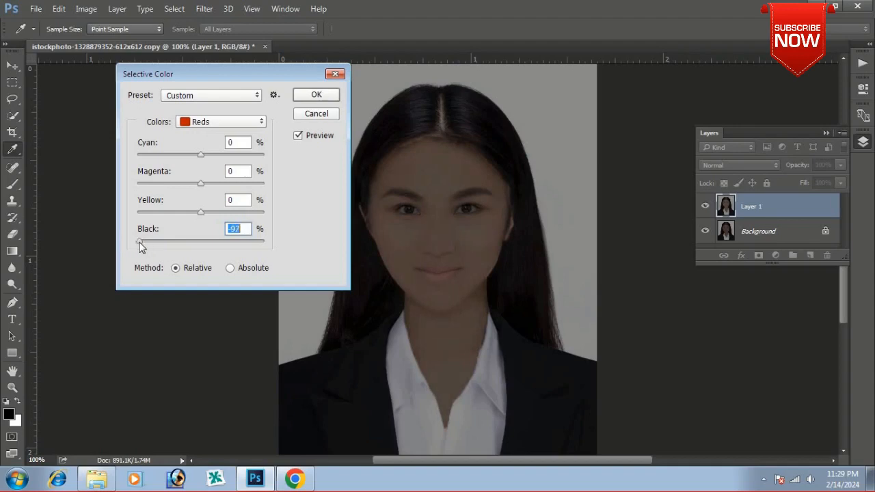
Step: Set the black amount of the Yellows to -100% in the Selective Color adjustment
{"action": "left_click", "coordinate": [214, 123]}
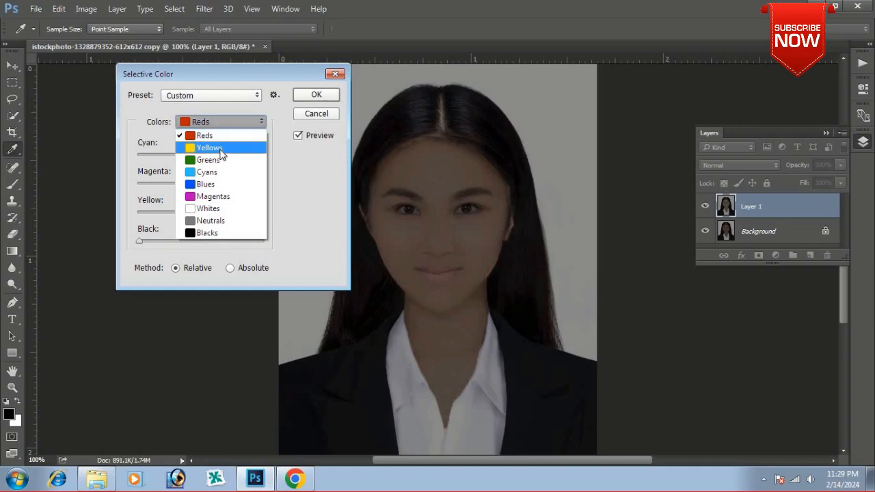
{"action": "left_click", "coordinate": [220, 149]}
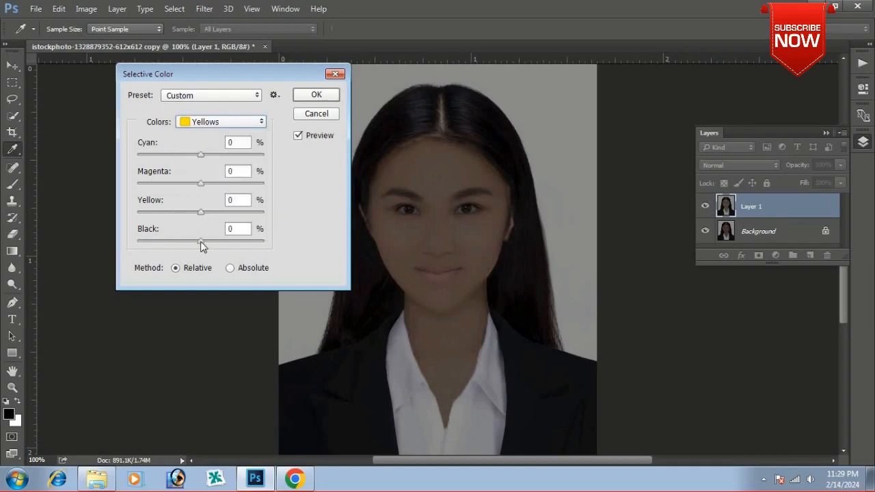
{"action": "left_click_drag", "start_coordinate": [200, 242], "coordinate": [136, 243]}
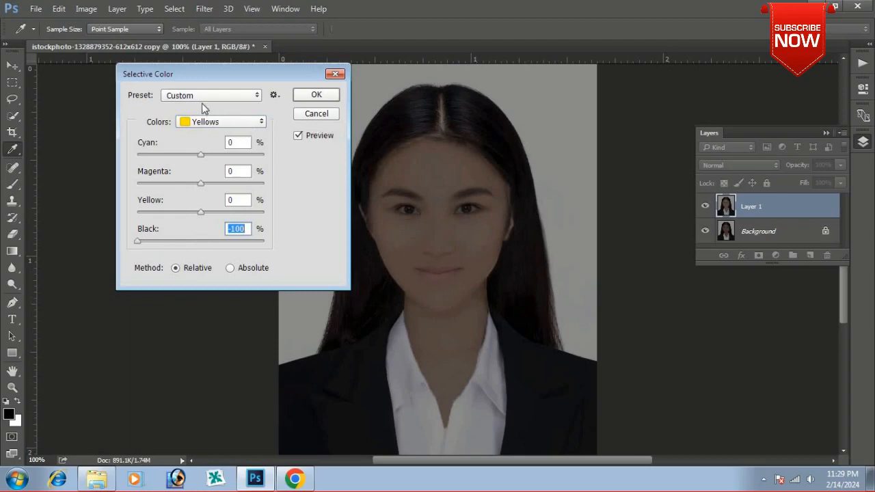
Step: Set the black amount of the Blacks to +1% in the Selective Color adjustment
{"action": "left_click", "coordinate": [226, 122]}
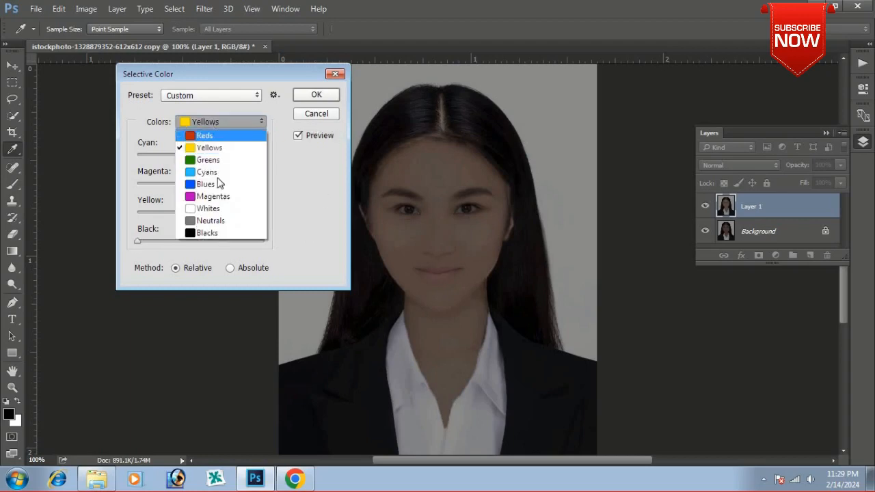
{"action": "left_click", "coordinate": [214, 233]}
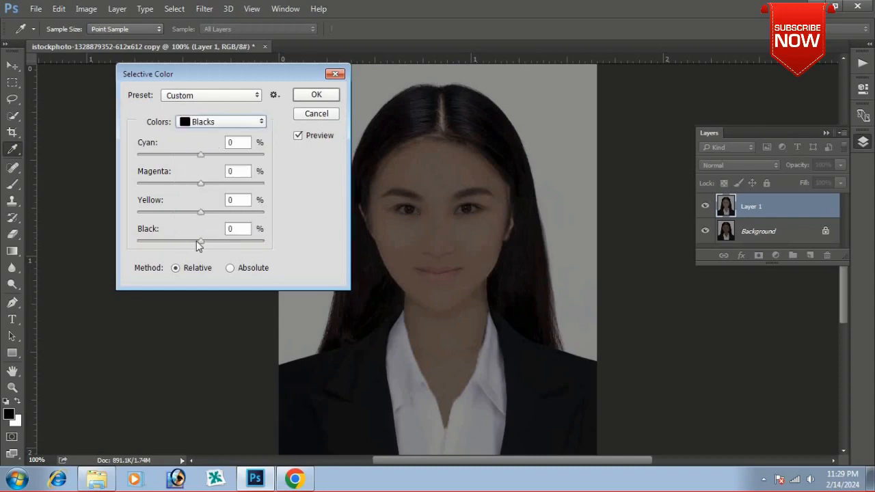
{"action": "mouse_move", "coordinate": [203, 245]}
{"action": "left_mouse_down"}
{"action": "mouse_move", "coordinate": [214, 247]}
{"action": "mouse_move", "coordinate": [205, 244]}
{"action": "left_mouse_up"}
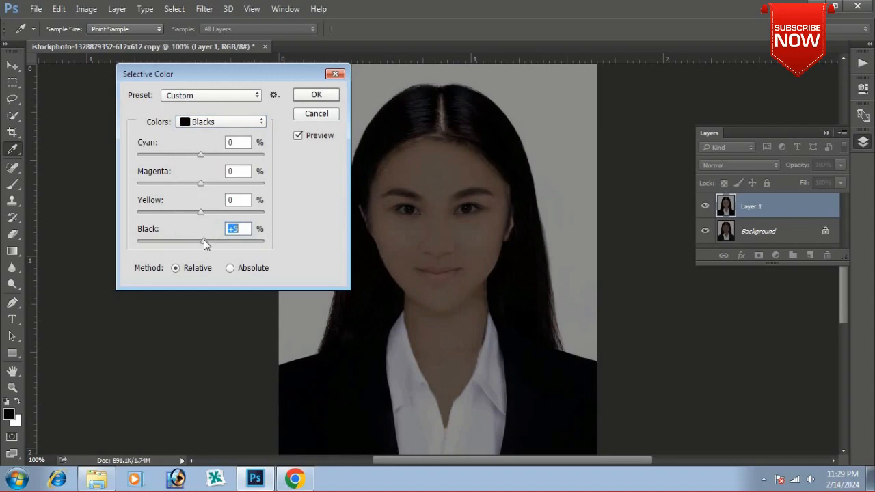
{"action": "left_click_drag", "start_coordinate": [203, 239], "coordinate": [201, 239]}
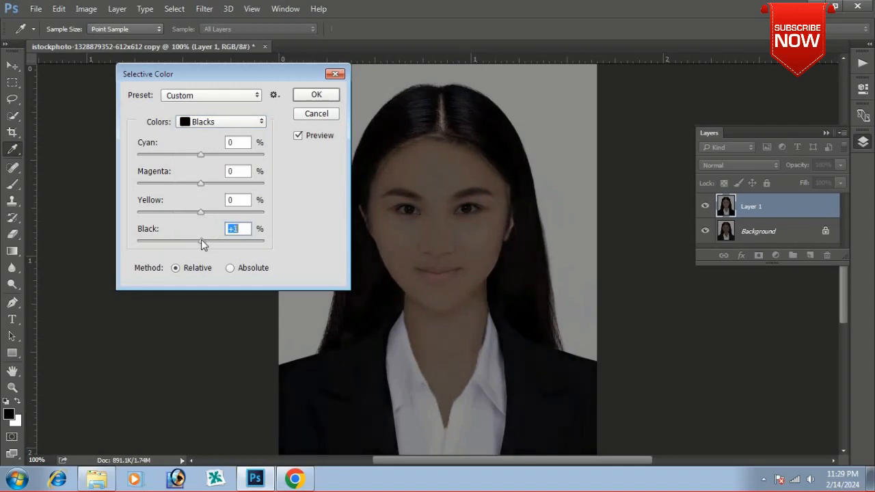
Step: Try the black amount of the Whites, leave it at 0% and apply the Selective Color adjustment
{"action": "left_click", "coordinate": [214, 123]}
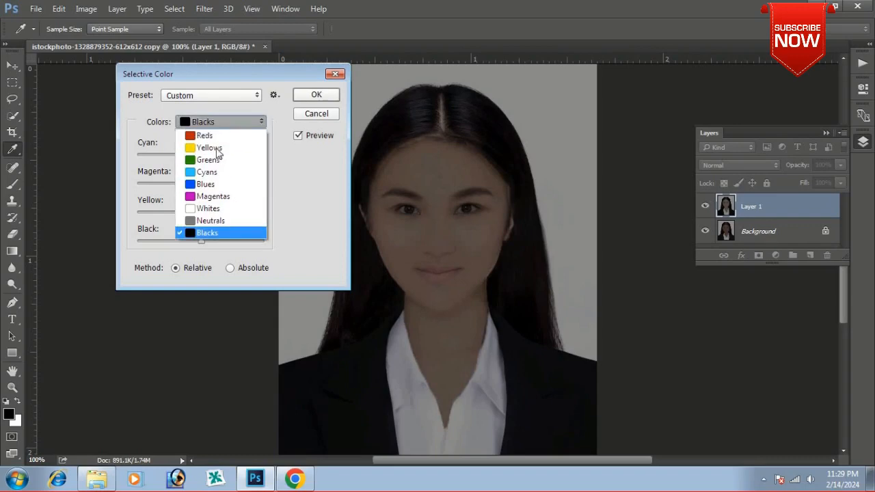
{"action": "left_click", "coordinate": [216, 213]}
{"action": "mouse_move", "coordinate": [204, 248]}
{"action": "left_mouse_down"}
{"action": "mouse_move", "coordinate": [212, 246]}
{"action": "mouse_move", "coordinate": [149, 246]}
{"action": "mouse_move", "coordinate": [232, 248]}
{"action": "mouse_move", "coordinate": [198, 248]}
{"action": "mouse_move", "coordinate": [196, 237]}
{"action": "left_mouse_up"}
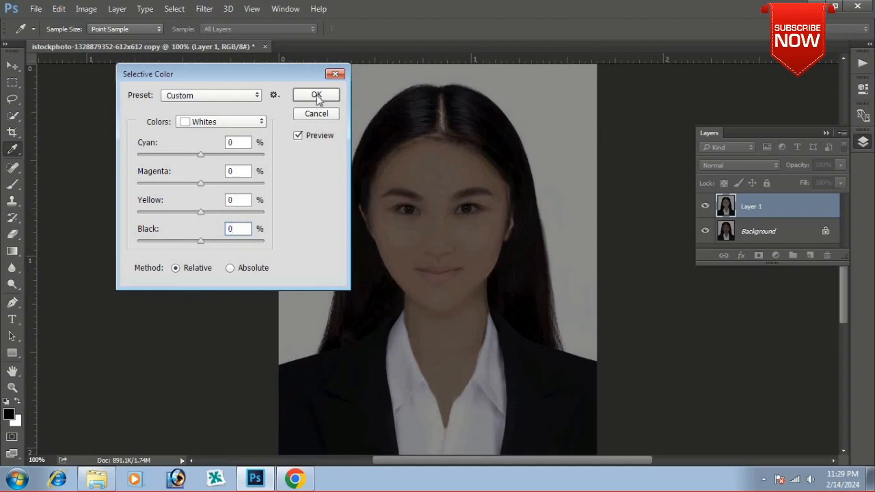
{"action": "left_click", "coordinate": [317, 94]}
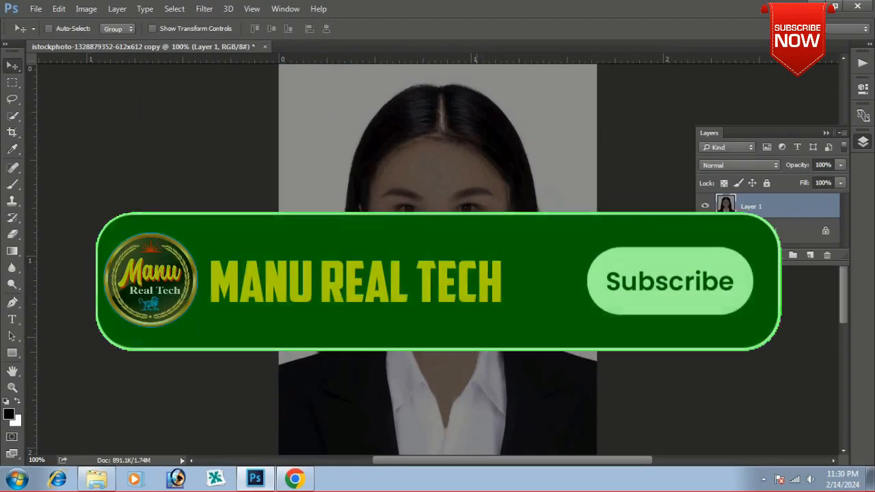
Step: Brighten the duplicated layer with Curves by raising the RGB midtones to output 171 at input 115
{"action": "key", "text": "ctrl"}
{"action": "key", "text": "ctrl+m"}
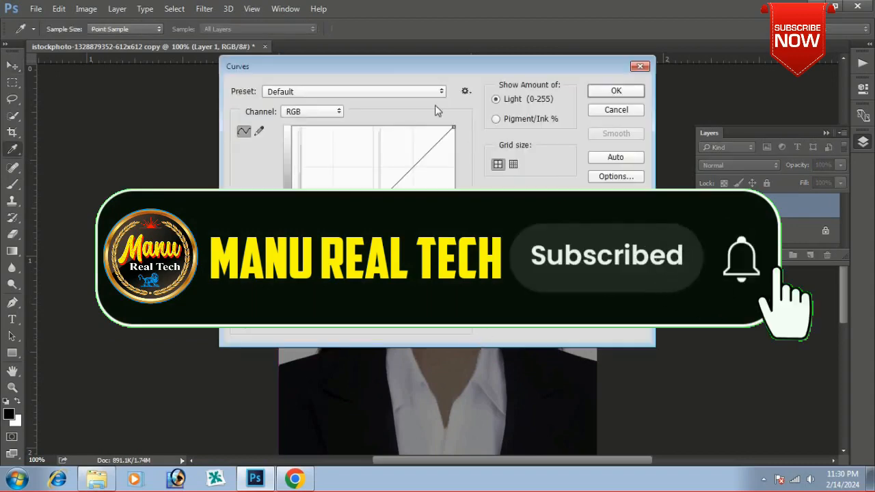
{"action": "left_click_drag", "start_coordinate": [352, 70], "coordinate": [650, 122]}
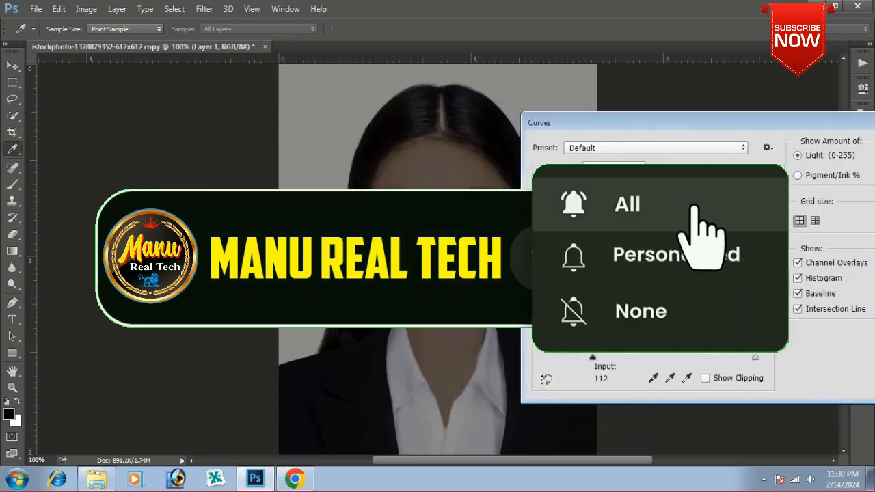
{"action": "left_click_drag", "start_coordinate": [675, 263], "coordinate": [666, 236]}
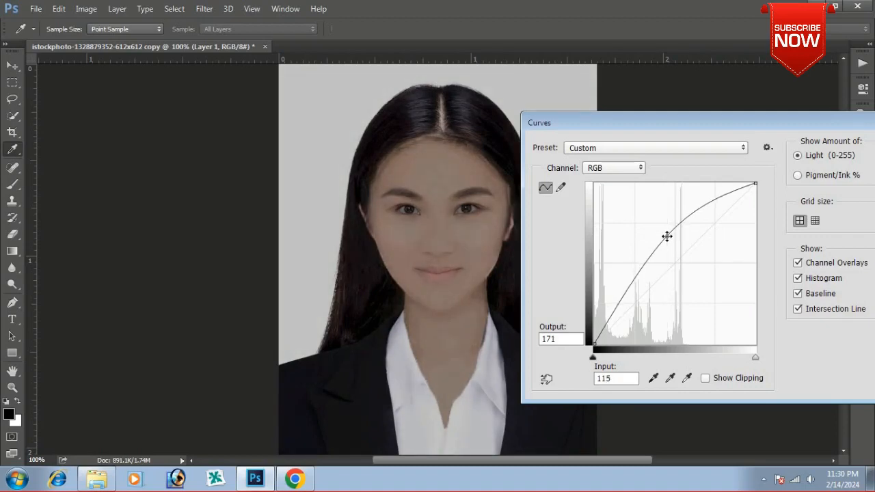
{"action": "key", "text": "Return"}
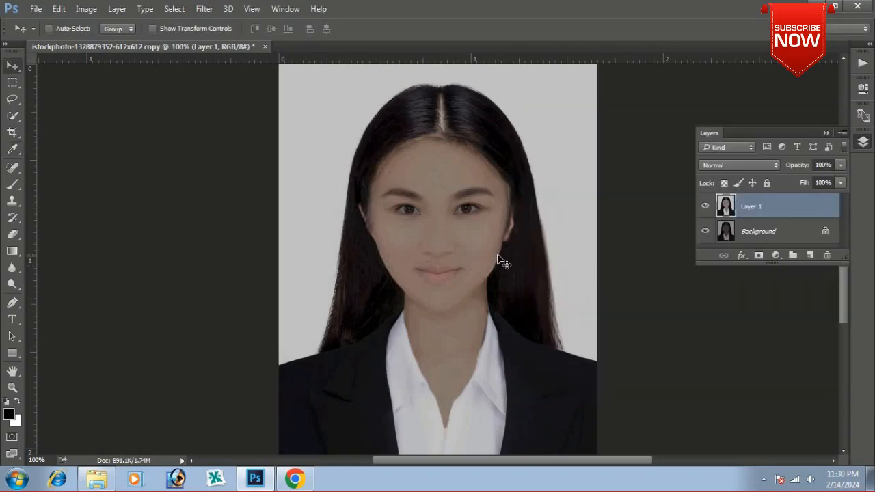
Step: Start a Levels adjustment on the duplicated layer with the input black point at 4 and white point at 186
{"action": "left_click", "coordinate": [85, 9]}
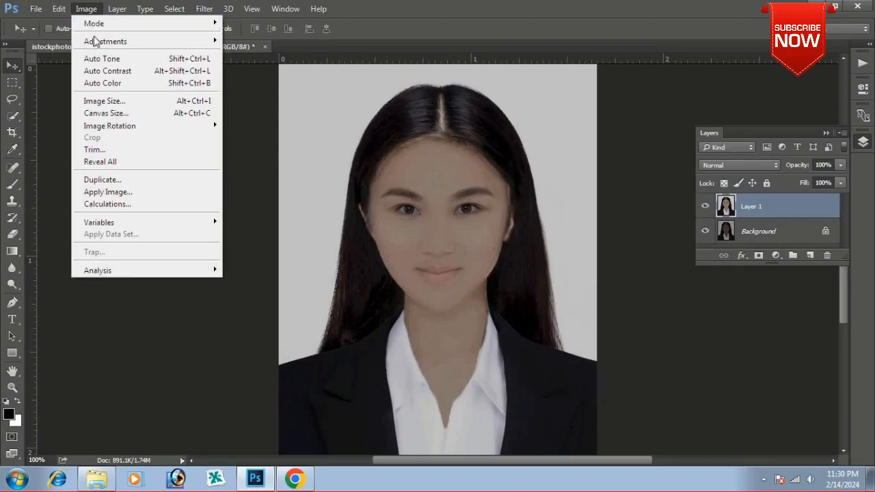
{"action": "mouse_move", "coordinate": [99, 43]}
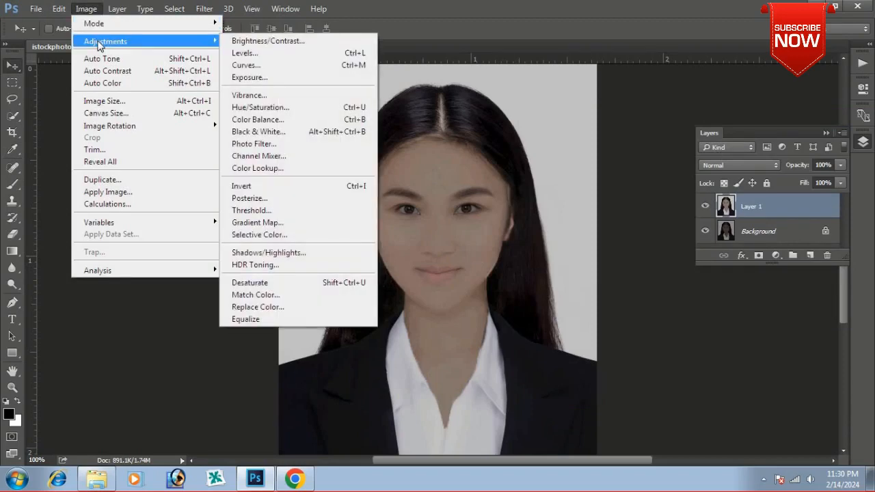
{"action": "left_click", "coordinate": [265, 53]}
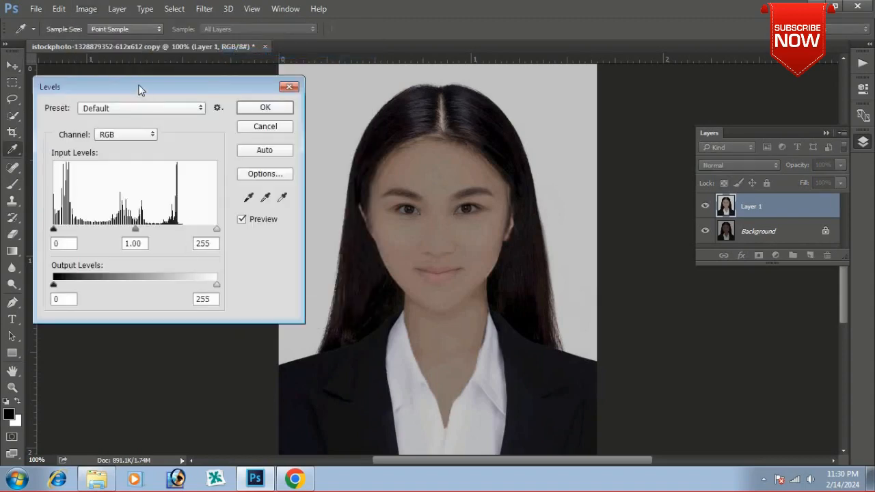
{"action": "mouse_move", "coordinate": [140, 84]}
{"action": "left_mouse_down"}
{"action": "mouse_move", "coordinate": [184, 104]}
{"action": "mouse_move", "coordinate": [147, 95]}
{"action": "left_mouse_up"}
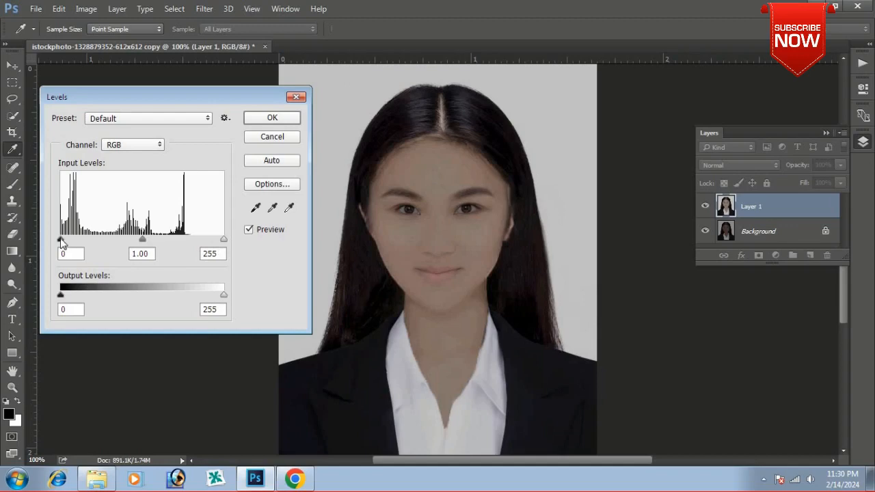
{"action": "left_click_drag", "start_coordinate": [225, 240], "coordinate": [182, 244]}
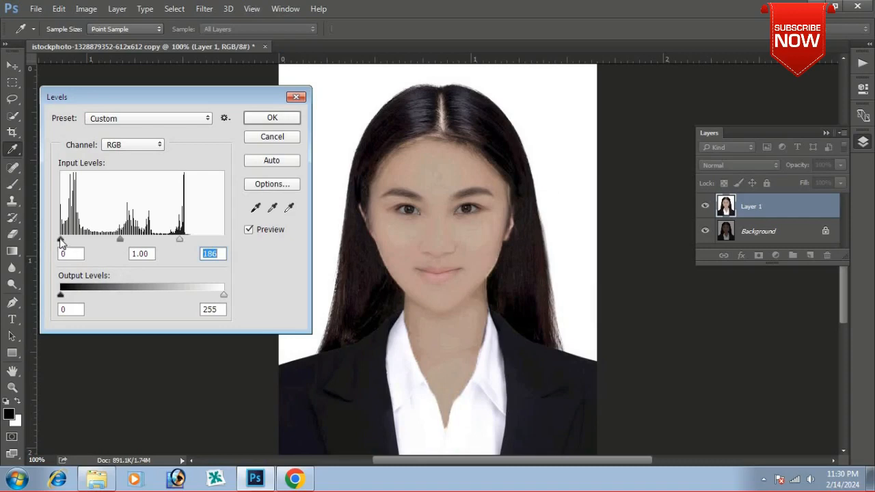
{"action": "left_click_drag", "start_coordinate": [61, 240], "coordinate": [63, 240]}
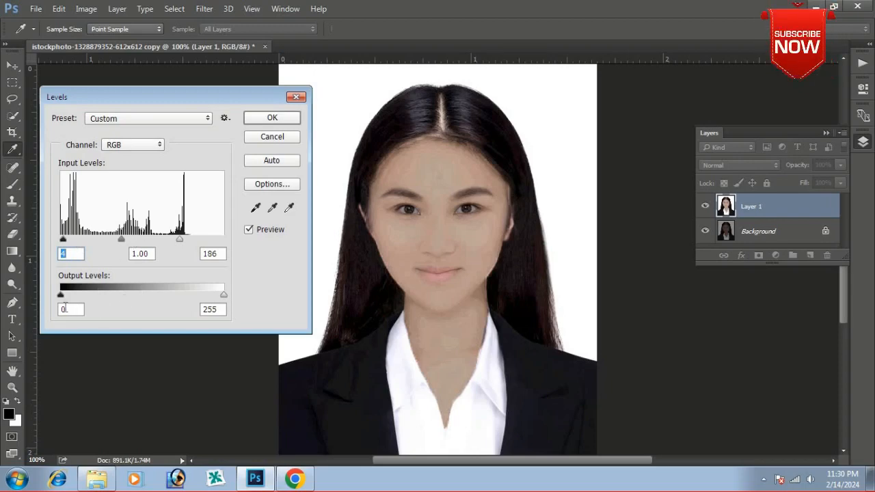
Step: Set the Levels output black point to 21 and output white point to 237, and apply the adjustment
{"action": "mouse_move", "coordinate": [61, 295]}
{"action": "left_mouse_down"}
{"action": "mouse_move", "coordinate": [87, 295]}
{"action": "mouse_move", "coordinate": [75, 291]}
{"action": "left_mouse_up"}
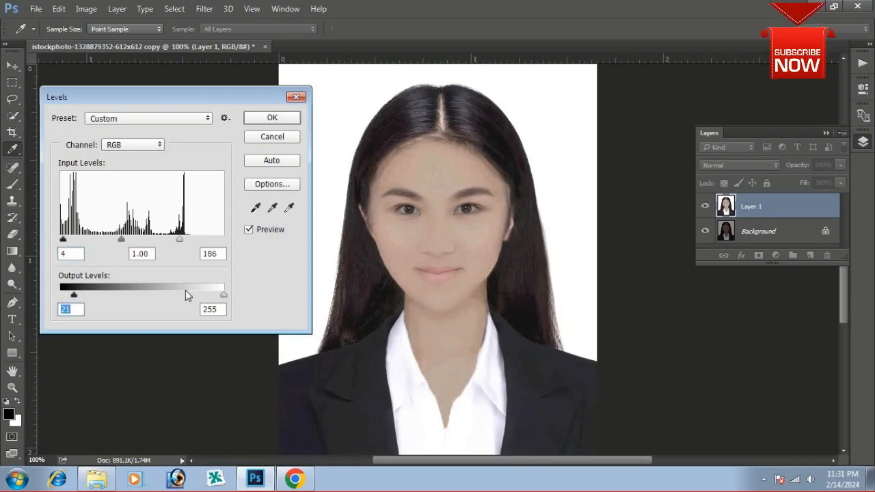
{"action": "left_click_drag", "start_coordinate": [224, 295], "coordinate": [212, 290]}
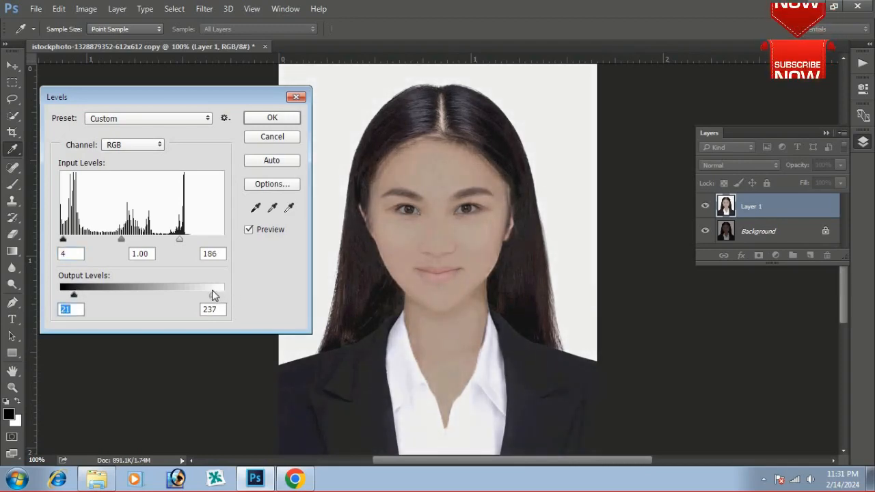
{"action": "left_click", "coordinate": [212, 290]}
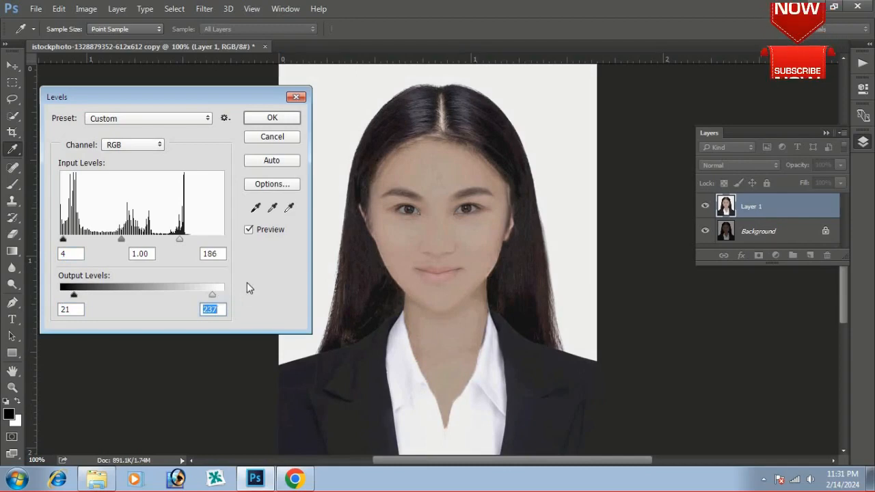
{"action": "left_click", "coordinate": [273, 118]}
{"action": "key", "text": "v"}
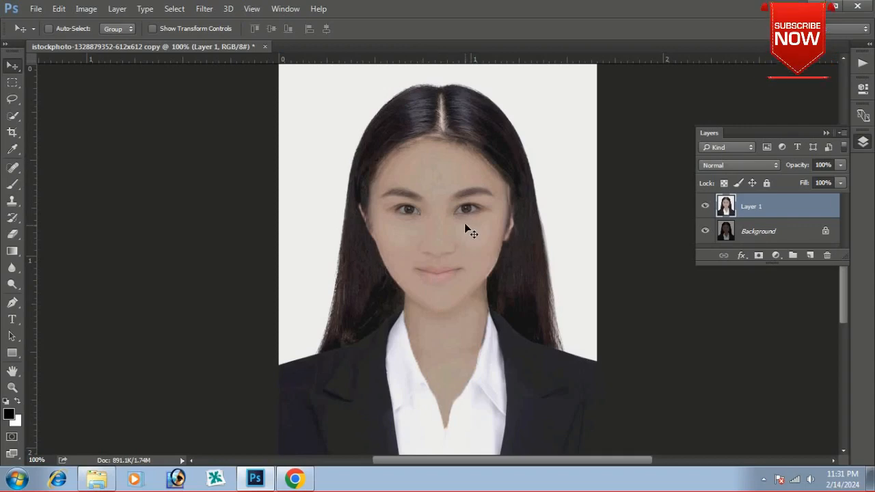
Step: Toggle the visibility of Layer 1 to compare the Levels-adjusted portrait with the original background
{"action": "left_click", "coordinate": [706, 207]}
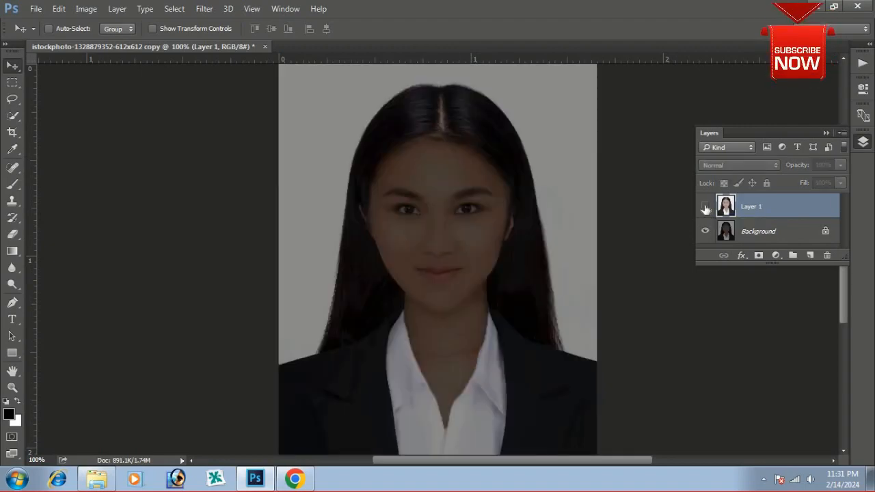
{"action": "left_click", "coordinate": [705, 208]}
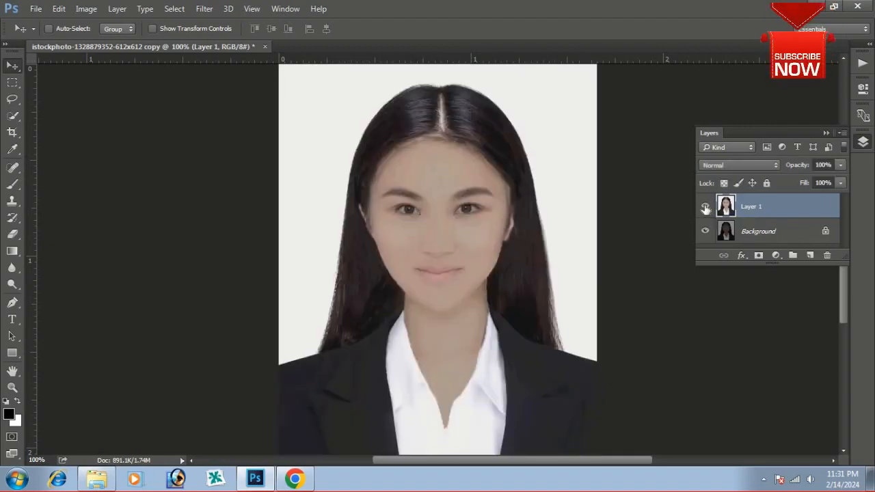
{"action": "left_click", "coordinate": [705, 208]}
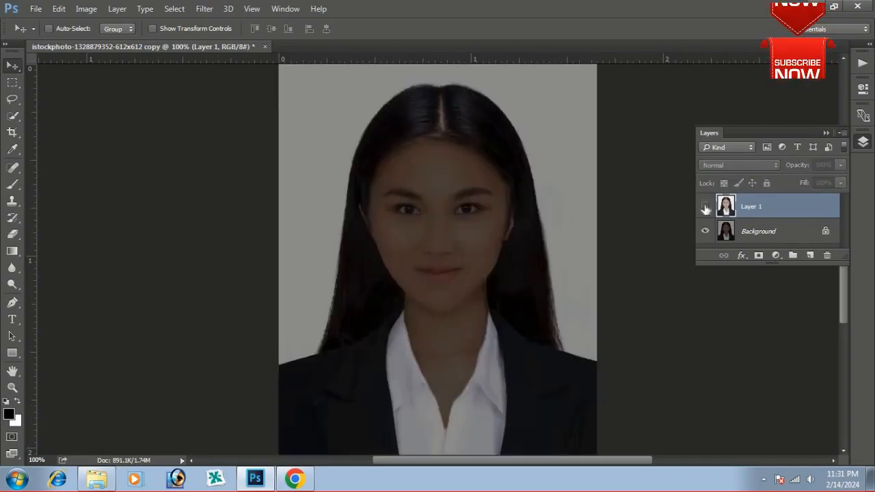
{"action": "left_click", "coordinate": [705, 207]}
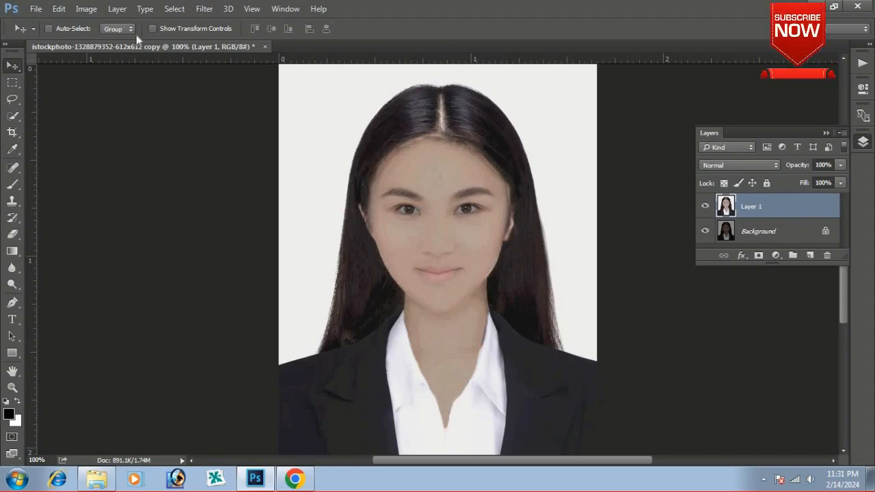
Step: Apply a Brightness/Contrast adjustment to Layer 1 with brightness 48 and contrast 3
{"action": "left_click", "coordinate": [81, 10]}
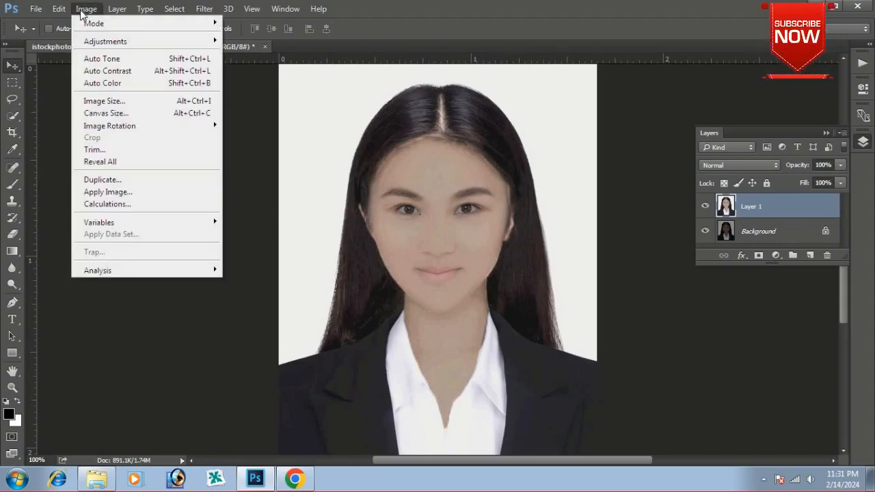
{"action": "mouse_move", "coordinate": [94, 41]}
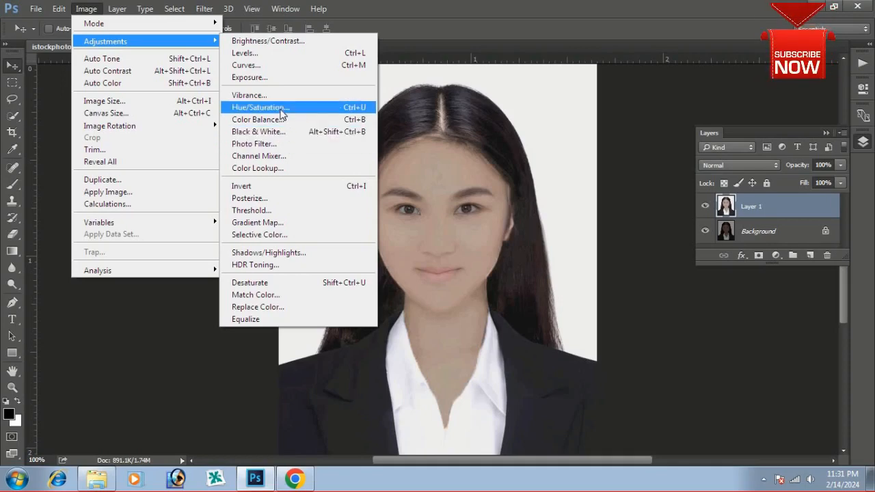
{"action": "left_click", "coordinate": [280, 42]}
{"action": "left_click_drag", "start_coordinate": [553, 310], "coordinate": [155, 120]}
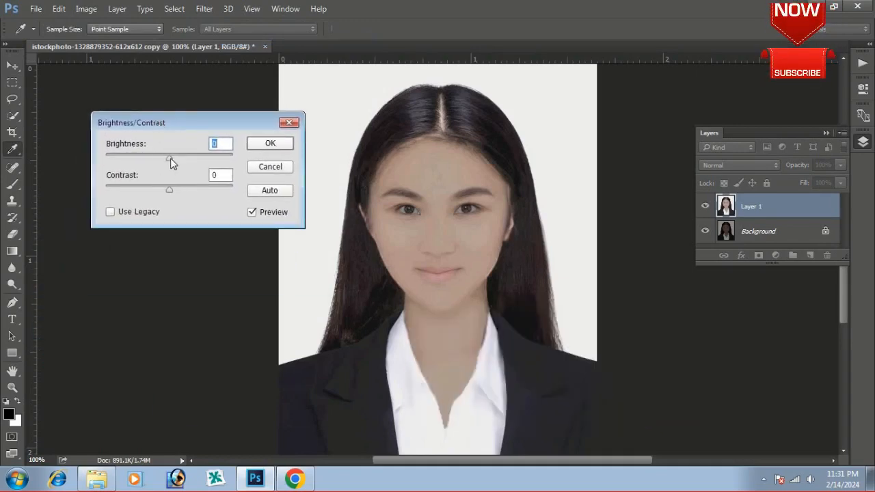
{"action": "left_click_drag", "start_coordinate": [171, 158], "coordinate": [194, 162]}
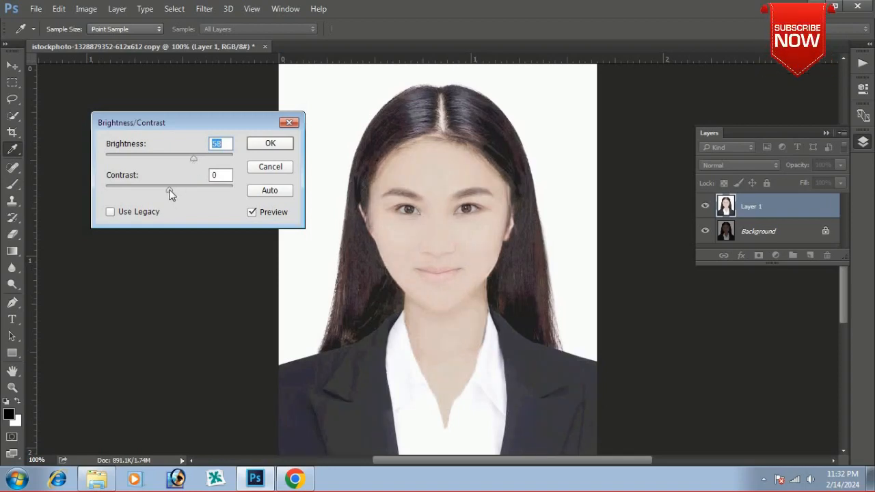
{"action": "mouse_move", "coordinate": [171, 194]}
{"action": "left_mouse_down"}
{"action": "mouse_move", "coordinate": [219, 188]}
{"action": "mouse_move", "coordinate": [111, 194]}
{"action": "mouse_move", "coordinate": [174, 189]}
{"action": "left_mouse_up"}
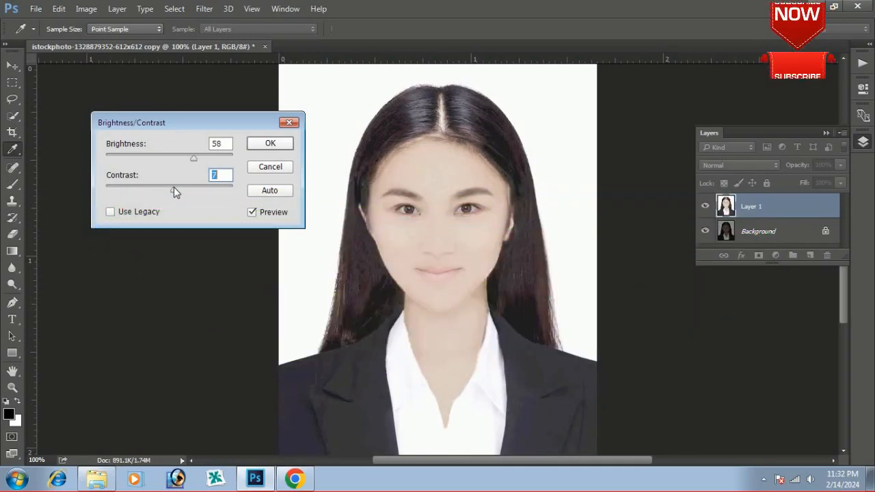
{"action": "left_click_drag", "start_coordinate": [173, 187], "coordinate": [171, 186]}
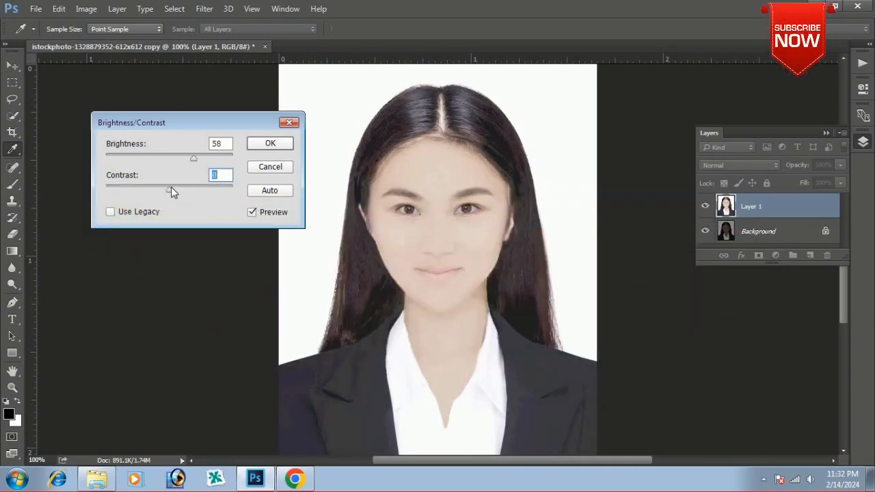
{"action": "left_click", "coordinate": [195, 158]}
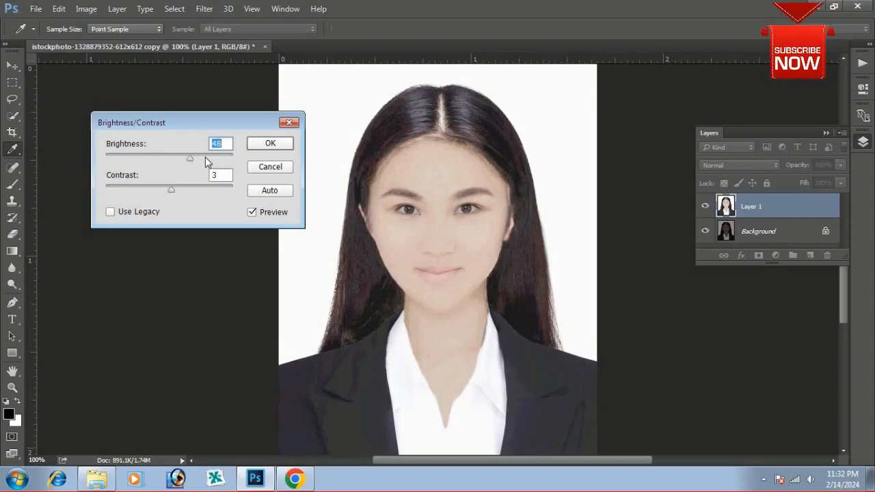
{"action": "left_click", "coordinate": [275, 143]}
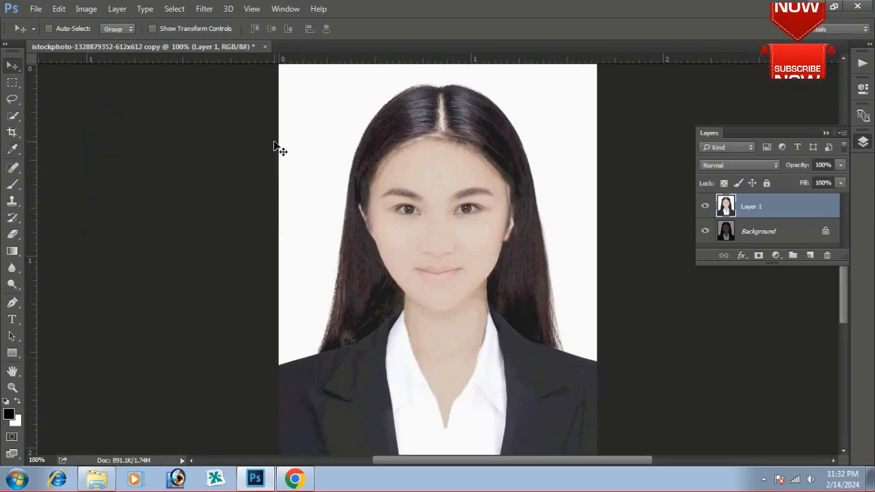
Step: Hide and show Layer 1 to compare the portrait before and after the Brightness/Contrast adjustment
{"action": "left_click", "coordinate": [705, 207]}
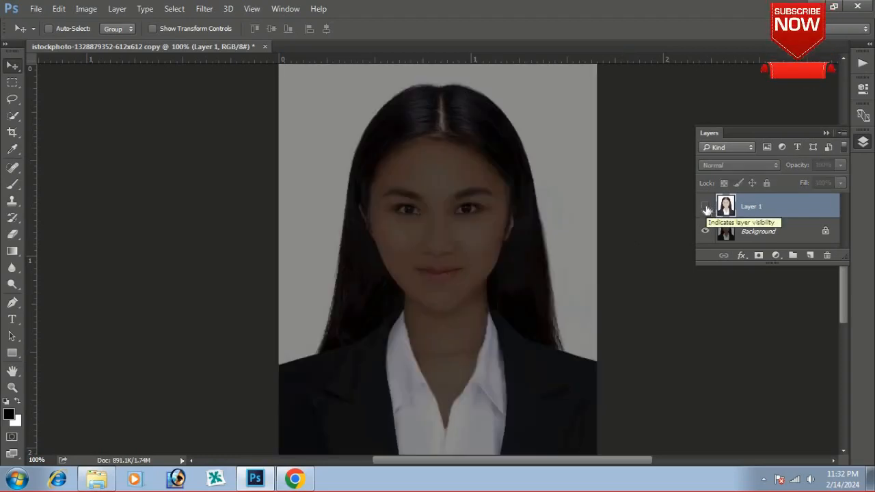
{"action": "left_click", "coordinate": [706, 208]}
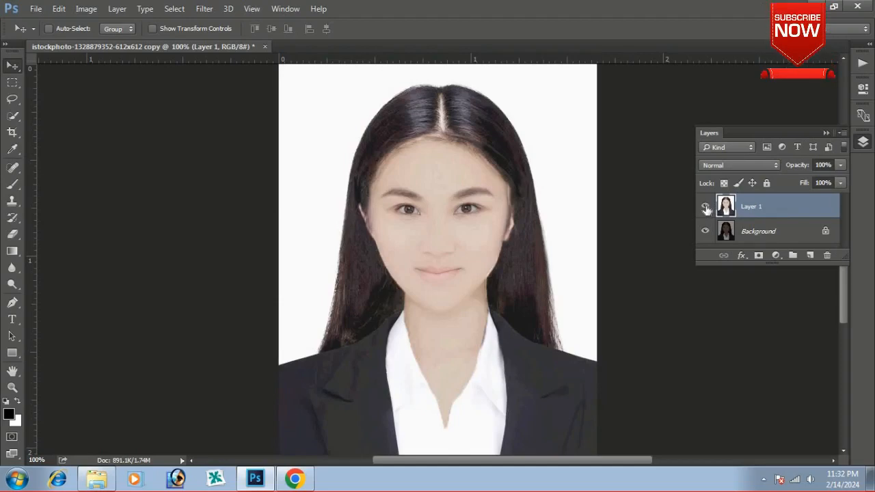
{"action": "left_click", "coordinate": [706, 208]}
{"action": "left_click", "coordinate": [706, 207]}
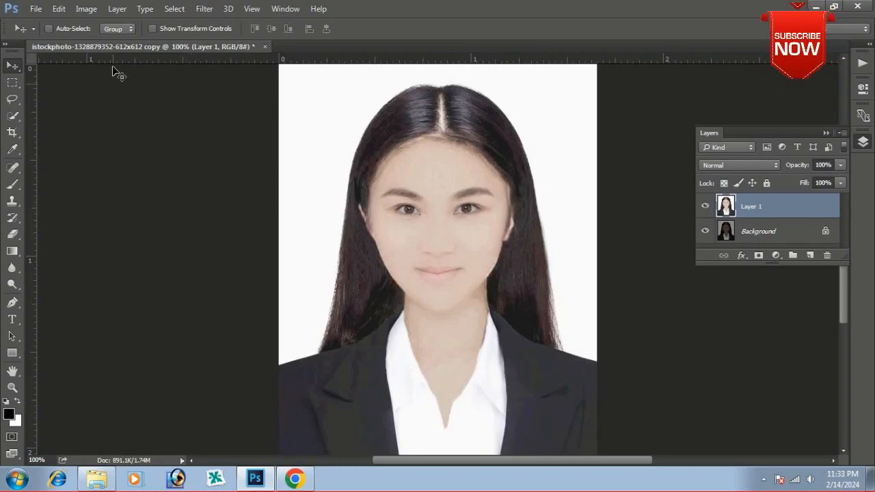
Step: Start a new Selective Color adjustment on Layer 1 and set the yellow amount of the Yellows to -19%
{"action": "left_click", "coordinate": [87, 10]}
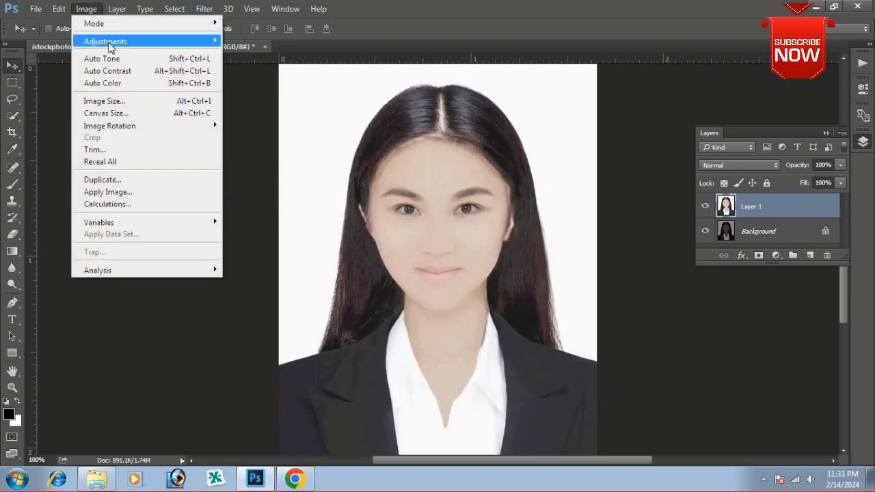
{"action": "mouse_move", "coordinate": [110, 44]}
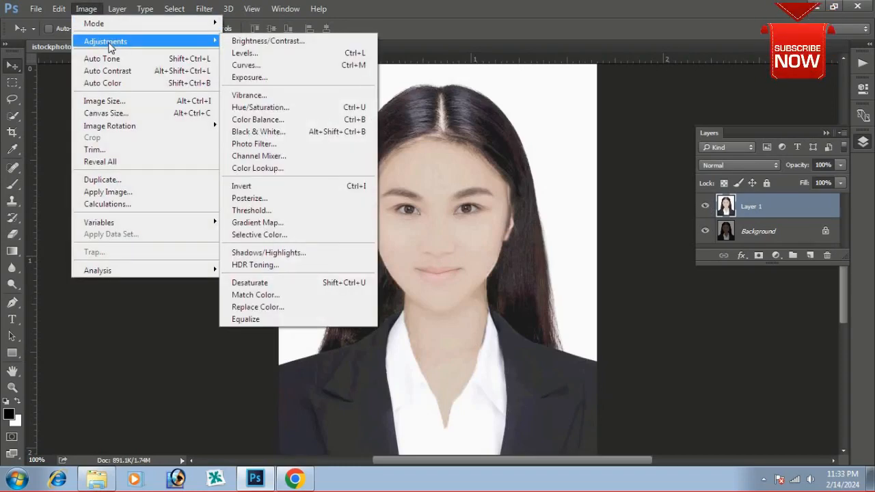
{"action": "left_click", "coordinate": [270, 235]}
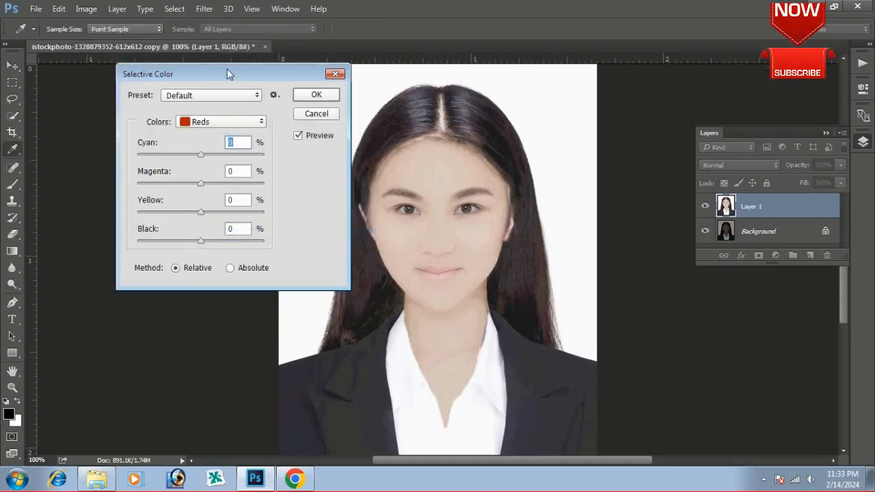
{"action": "left_click_drag", "start_coordinate": [227, 69], "coordinate": [154, 79]}
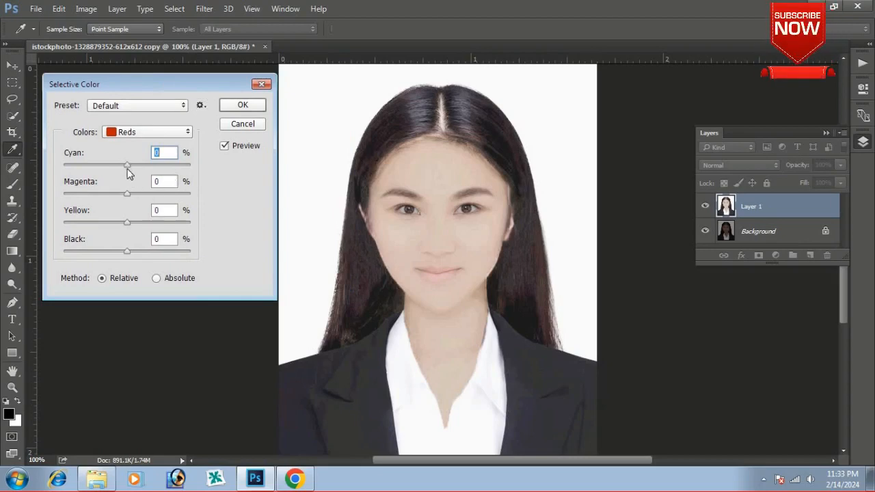
{"action": "left_click", "coordinate": [132, 134]}
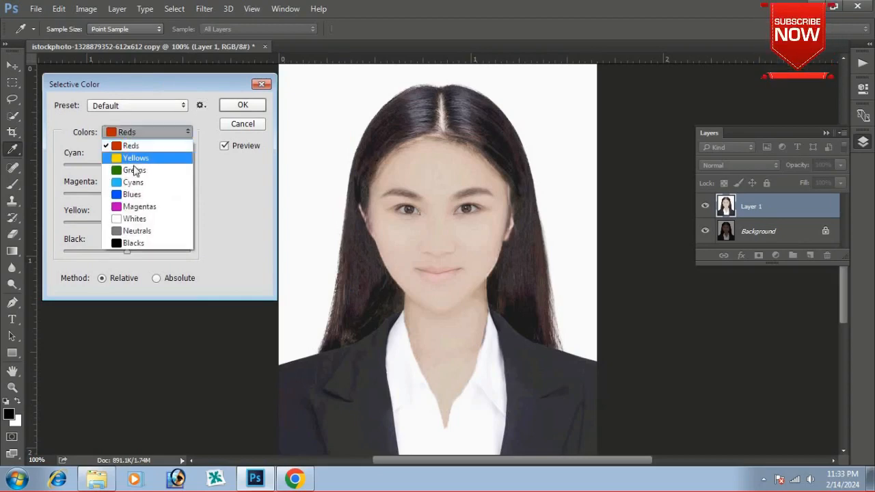
{"action": "left_click", "coordinate": [140, 160]}
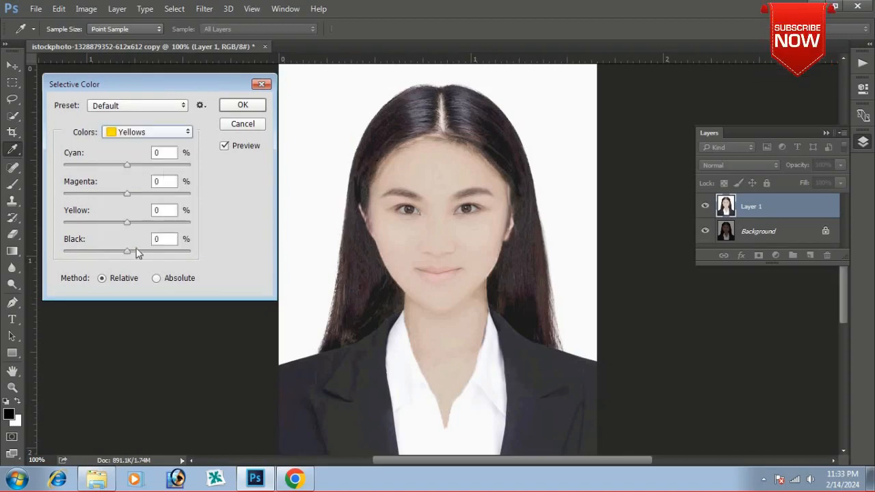
{"action": "left_click_drag", "start_coordinate": [125, 224], "coordinate": [119, 226]}
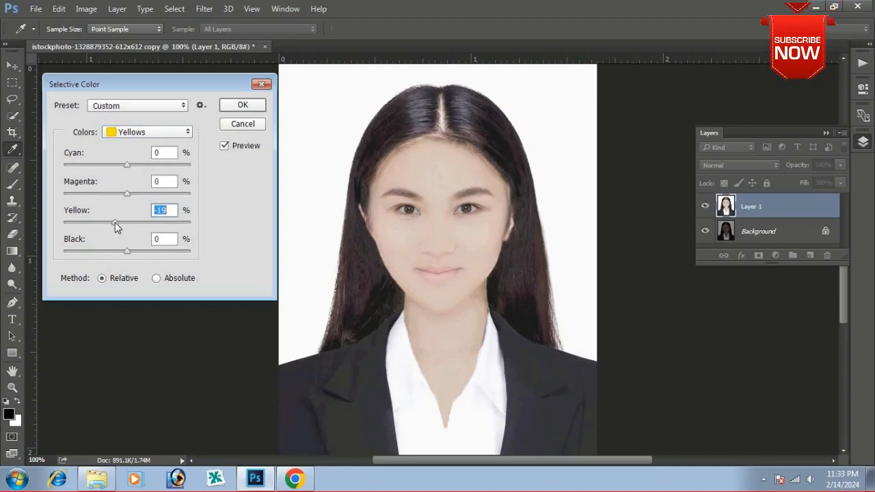
Step: Set the Magentas to +77% magenta and -20% yellow in the Selective Color adjustment
{"action": "left_click", "coordinate": [143, 139]}
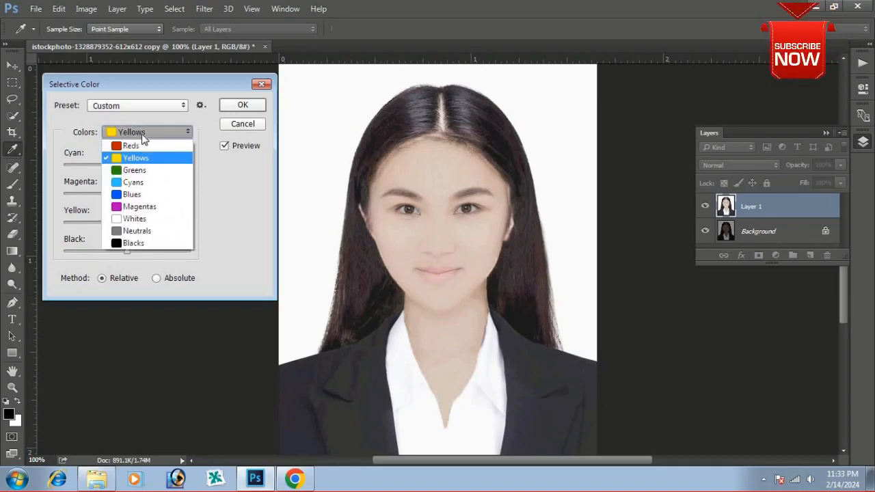
{"action": "left_click", "coordinate": [135, 206]}
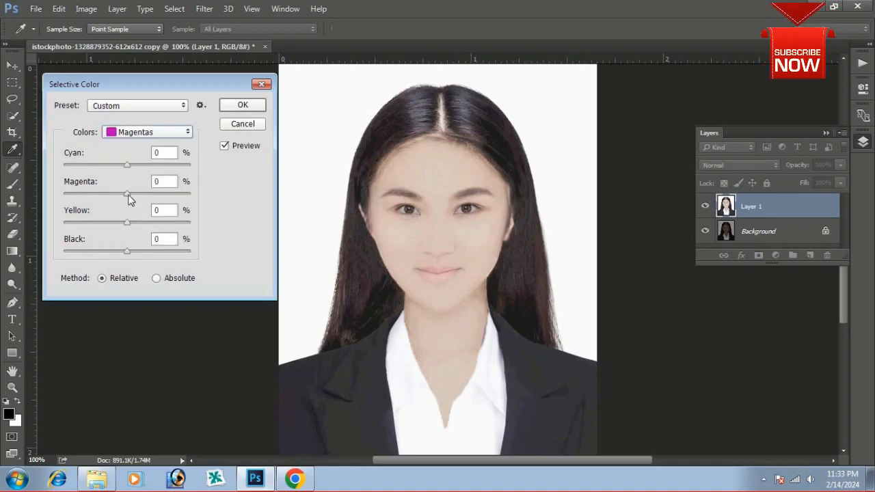
{"action": "left_click_drag", "start_coordinate": [128, 194], "coordinate": [176, 194]}
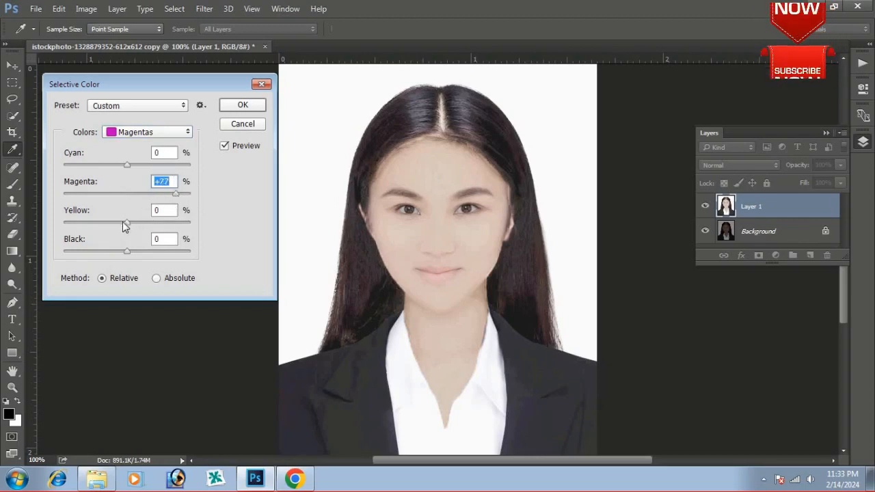
{"action": "left_click_drag", "start_coordinate": [125, 222], "coordinate": [108, 221]}
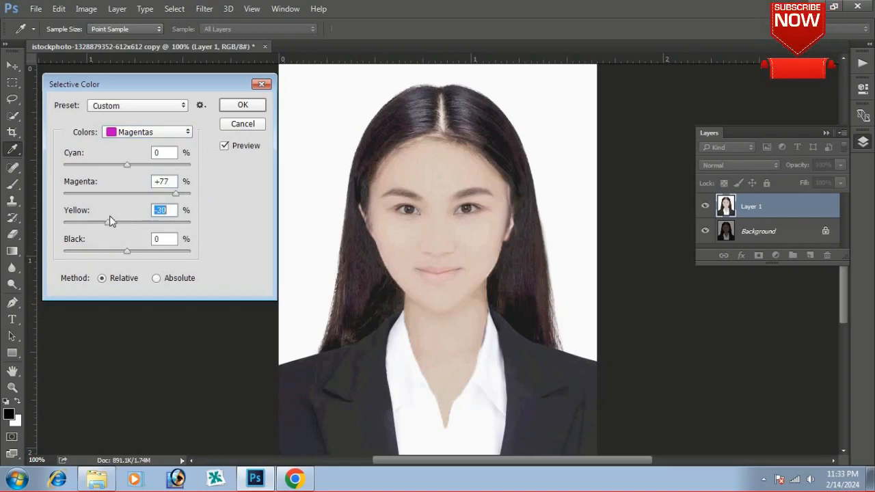
{"action": "left_click_drag", "start_coordinate": [109, 216], "coordinate": [115, 216]}
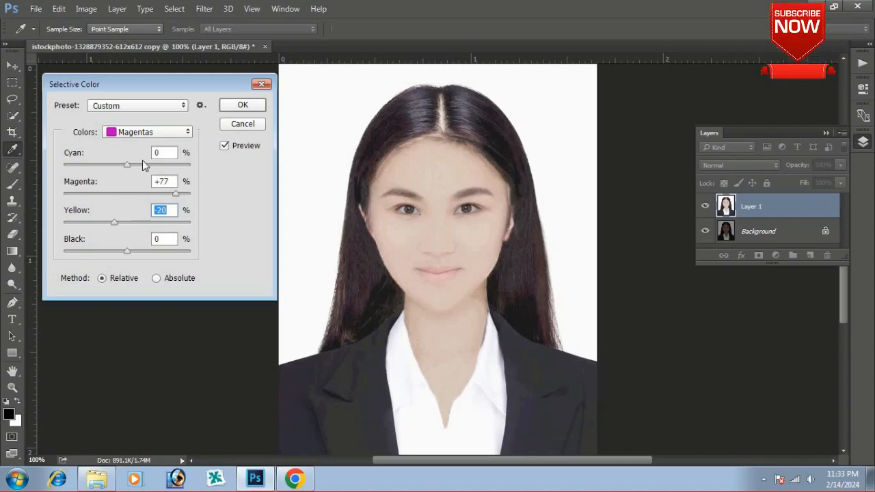
Step: Set the black amount of the Blacks to +14% in the Selective Color adjustment
{"action": "left_click", "coordinate": [135, 106]}
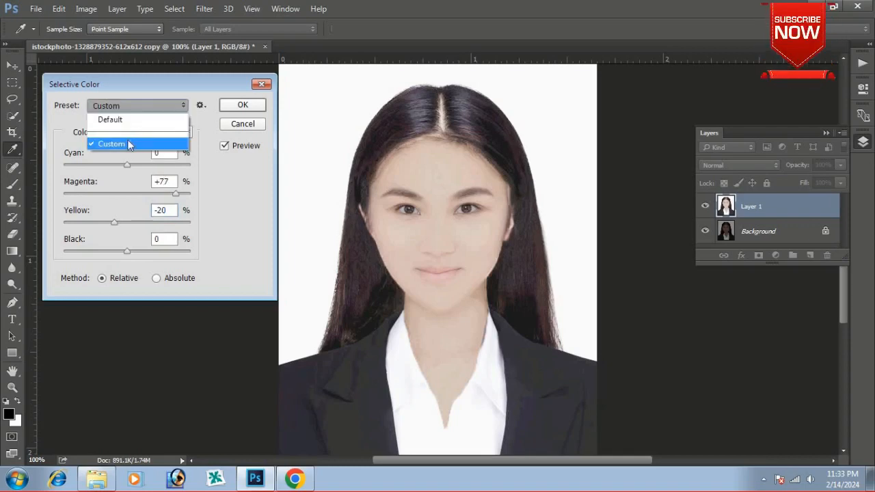
{"action": "left_click", "coordinate": [125, 103]}
{"action": "left_click", "coordinate": [130, 132]}
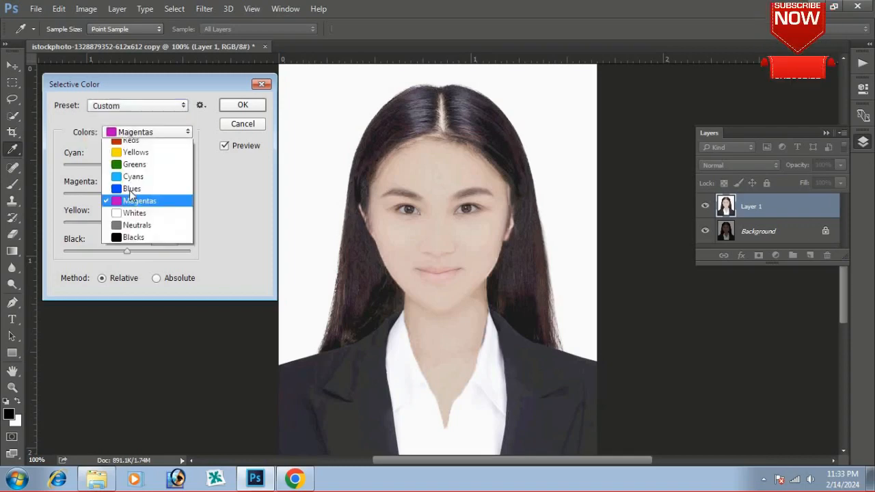
{"action": "left_click", "coordinate": [127, 239]}
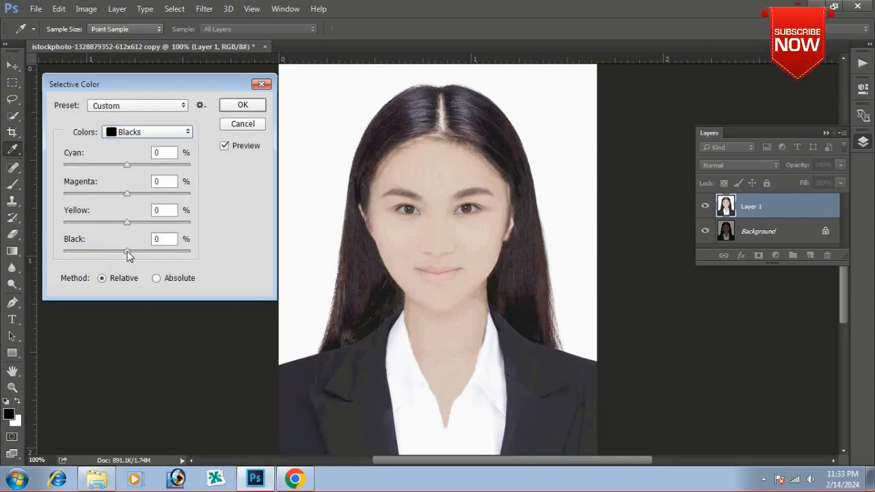
{"action": "left_click_drag", "start_coordinate": [129, 253], "coordinate": [137, 254]}
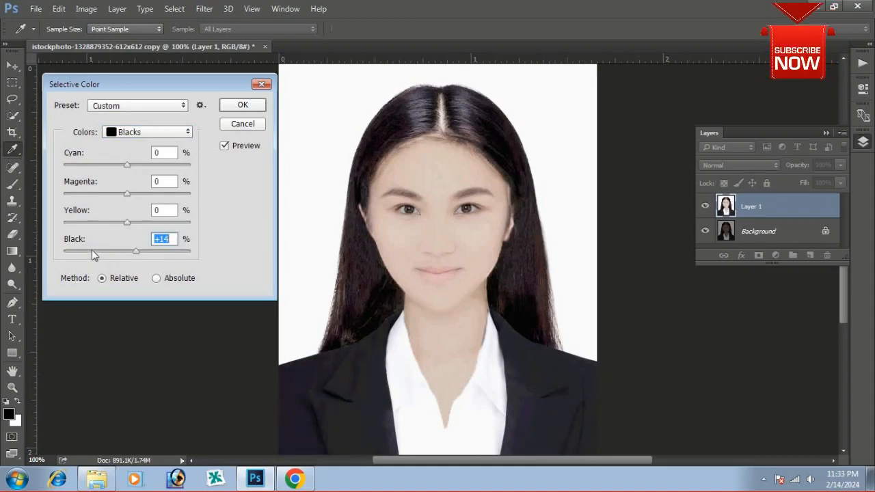
Step: Set the black amount of the Blacks to +12% and apply the Selective Color adjustment
{"action": "left_click_drag", "start_coordinate": [136, 251], "coordinate": [134, 251]}
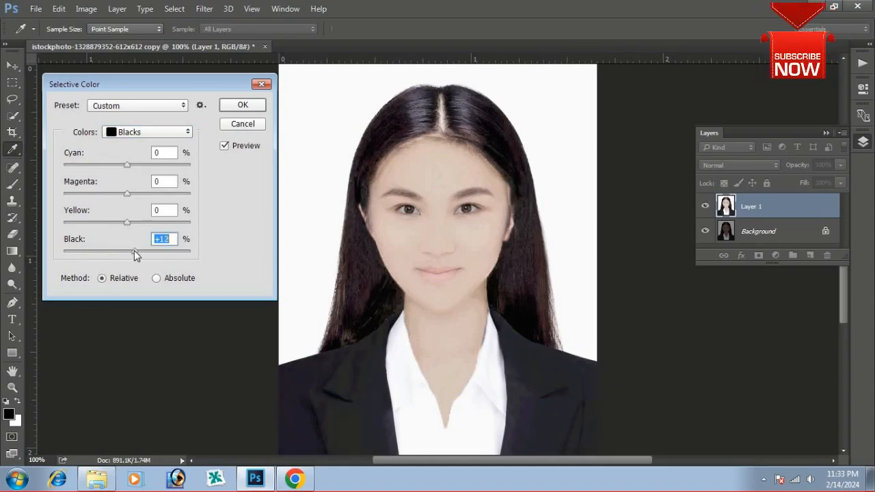
{"action": "left_click", "coordinate": [243, 106]}
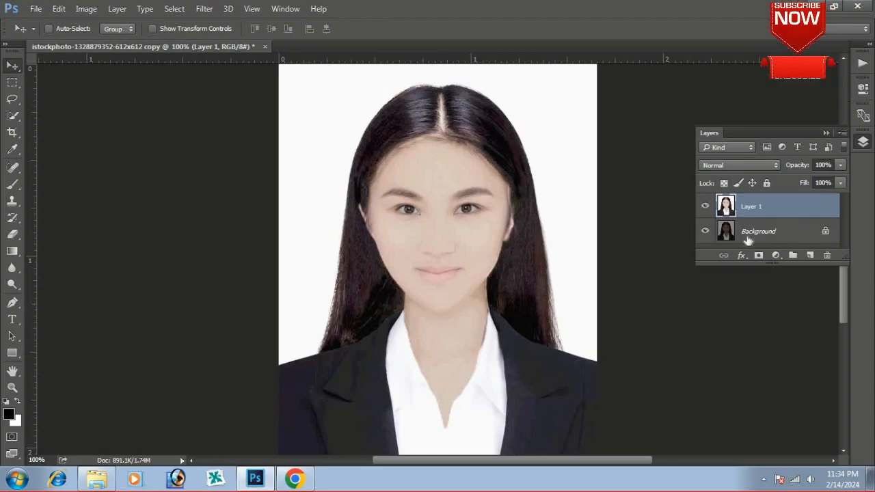
Step: Hide and show Layer 1 twice to compare the corrected portrait with the dark original
{"action": "left_click", "coordinate": [705, 208]}
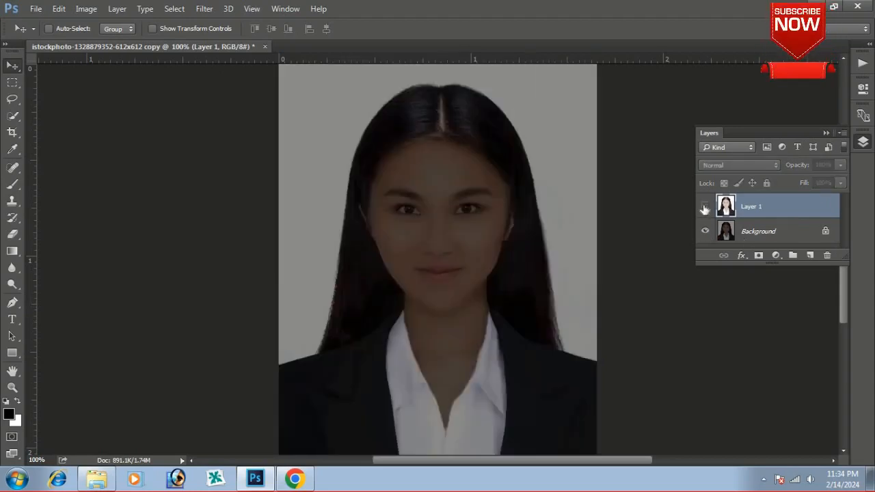
{"action": "left_click", "coordinate": [705, 209]}
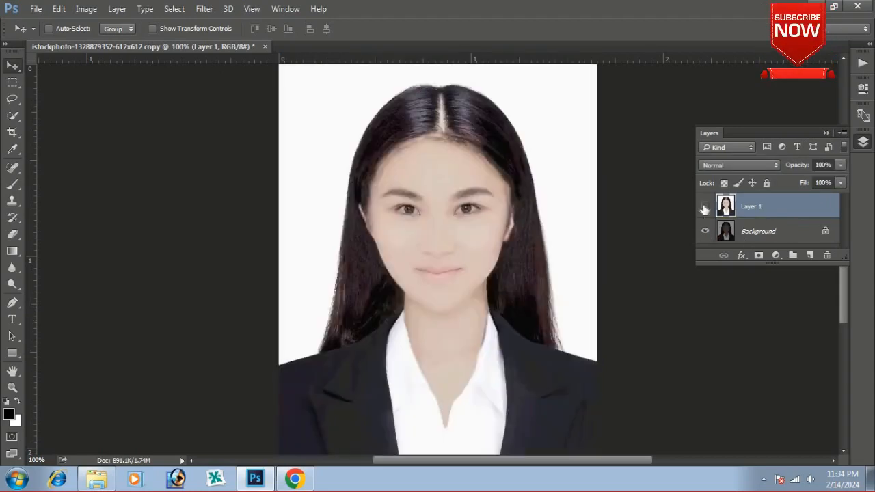
{"action": "left_click", "coordinate": [705, 209]}
{"action": "left_click", "coordinate": [705, 208]}
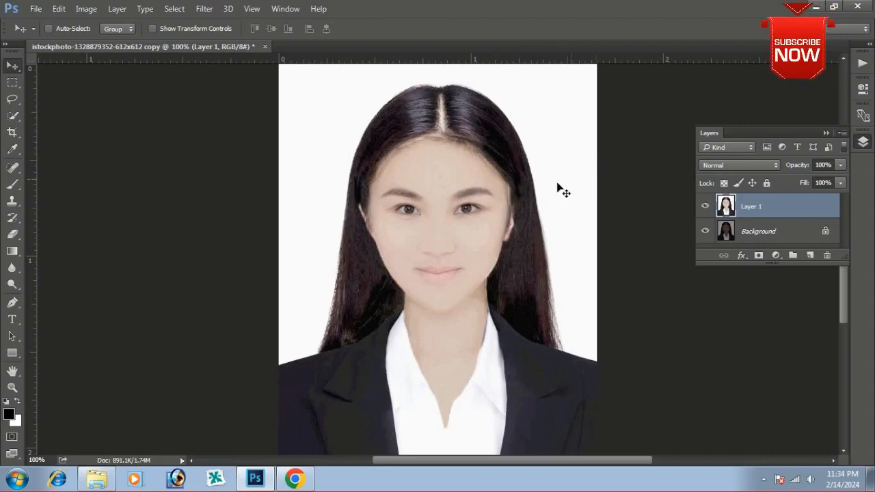
Step: Select the white background around the woman with Quick Selection and open Refine Edge in the Black & White view
{"action": "left_click", "coordinate": [12, 116]}
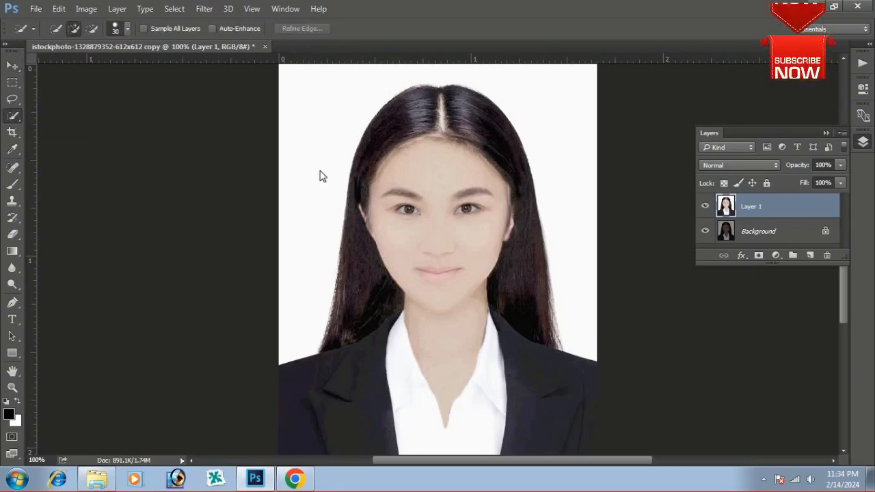
{"action": "mouse_move", "coordinate": [302, 315]}
{"action": "left_mouse_down"}
{"action": "mouse_move", "coordinate": [322, 146]}
{"action": "mouse_move", "coordinate": [365, 78]}
{"action": "mouse_move", "coordinate": [472, 78]}
{"action": "mouse_move", "coordinate": [514, 94]}
{"action": "mouse_move", "coordinate": [559, 155]}
{"action": "left_mouse_up"}
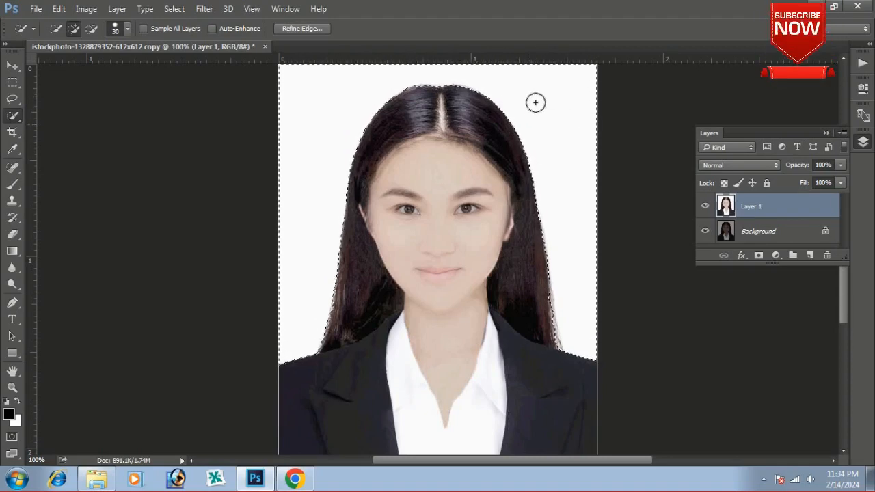
{"action": "left_click", "coordinate": [301, 29]}
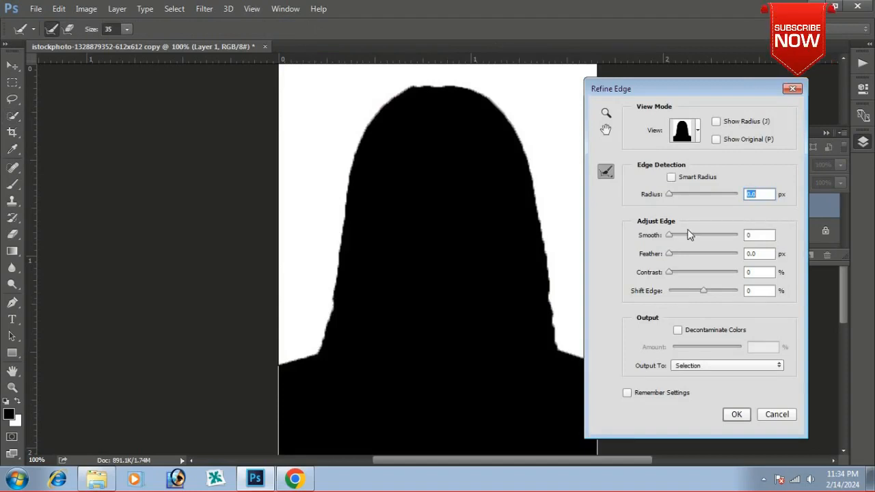
{"action": "left_click", "coordinate": [688, 134]}
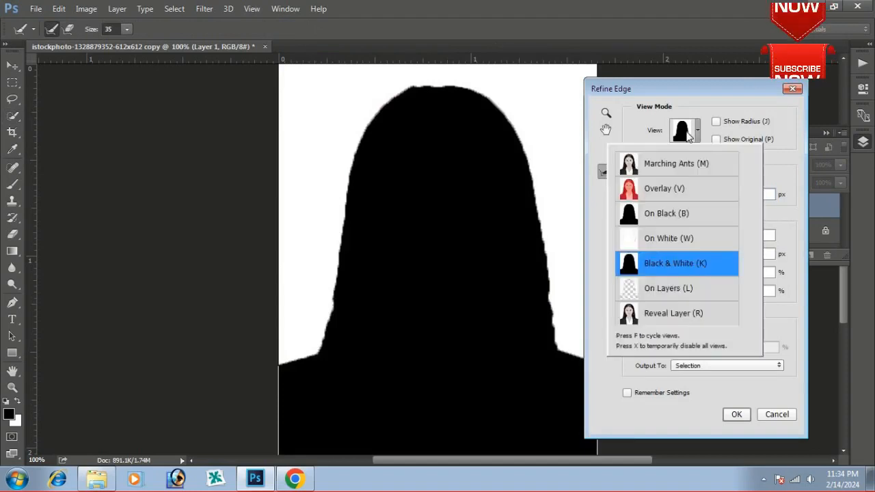
{"action": "left_click", "coordinate": [693, 266]}
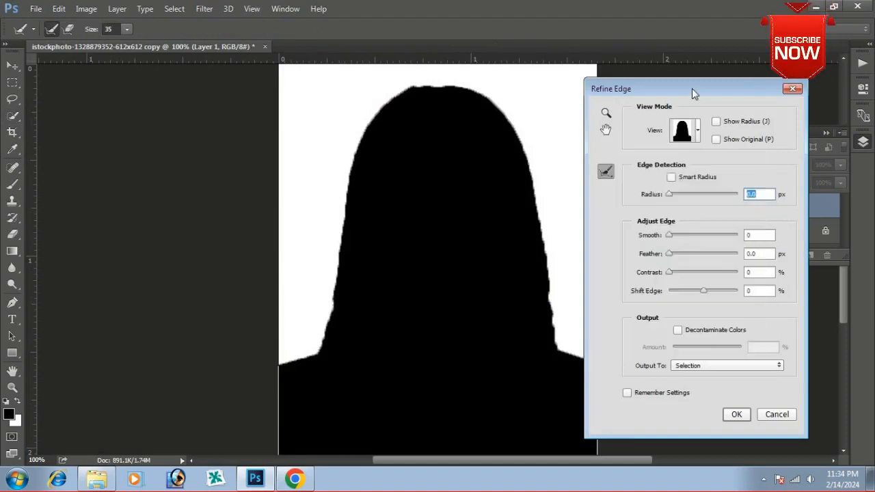
Step: Feather the background selection by 2.4 px, smooth its edge slightly and apply the refinement
{"action": "left_click", "coordinate": [670, 253]}
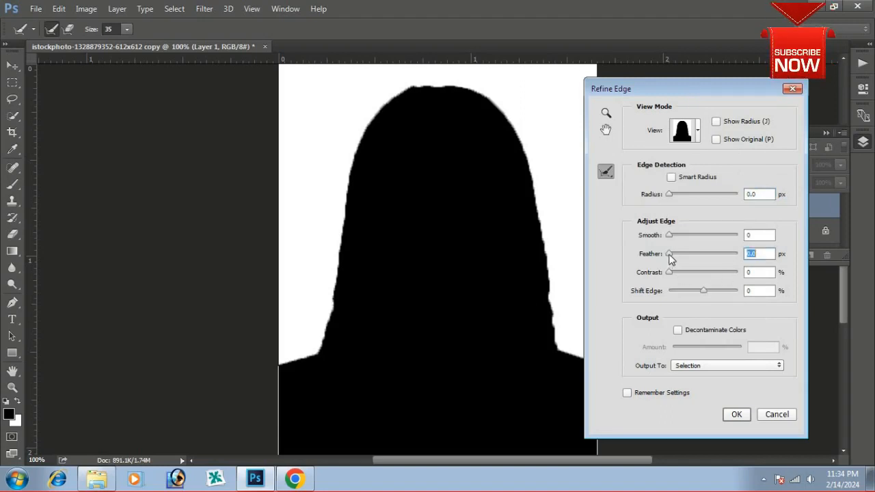
{"action": "left_click_drag", "start_coordinate": [669, 255], "coordinate": [671, 255]}
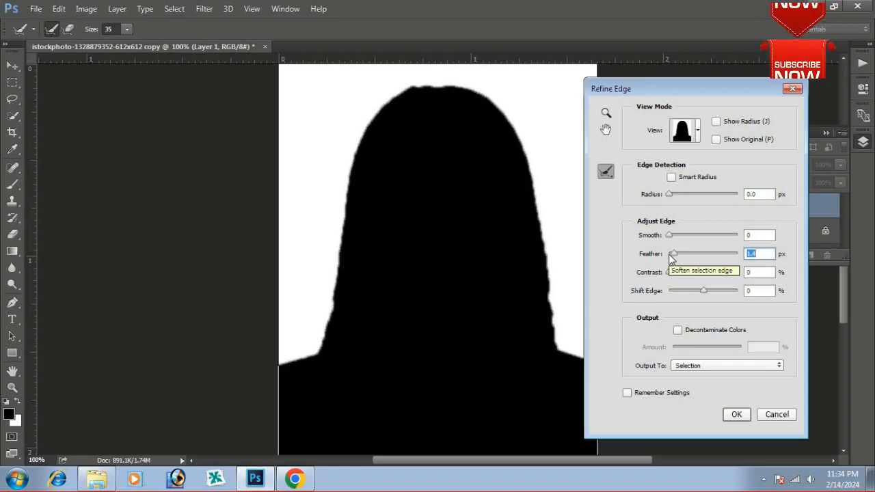
{"action": "left_click_drag", "start_coordinate": [670, 255], "coordinate": [671, 257]}
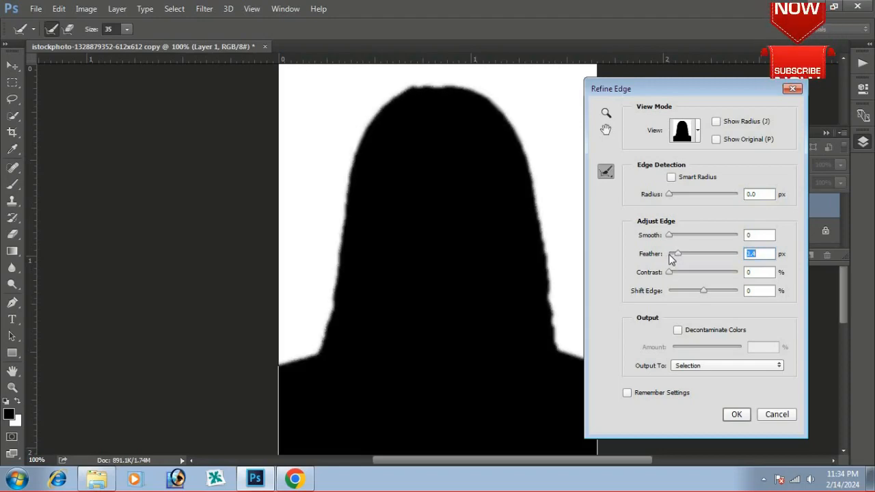
{"action": "left_click", "coordinate": [670, 236]}
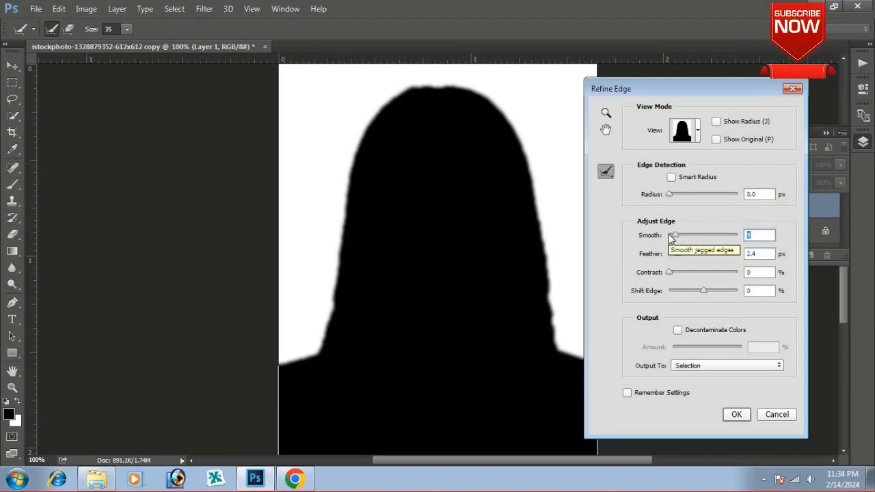
{"action": "left_click", "coordinate": [735, 415]}
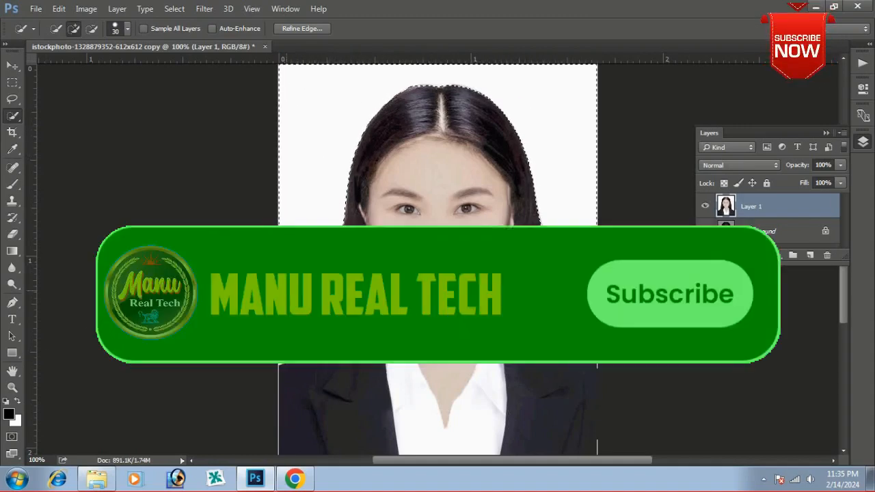
Step: Set the foreground colour to a light blue with C 65, M 0, Y 0 and K 0
{"action": "left_click", "coordinate": [9, 414]}
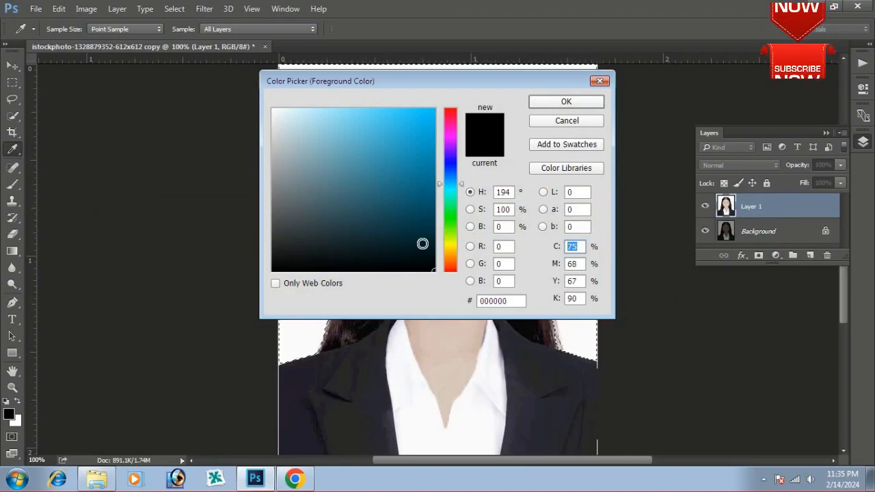
{"action": "type", "text": "65"}
{"action": "key", "text": "Tab"}
{"action": "type", "text": "0"}
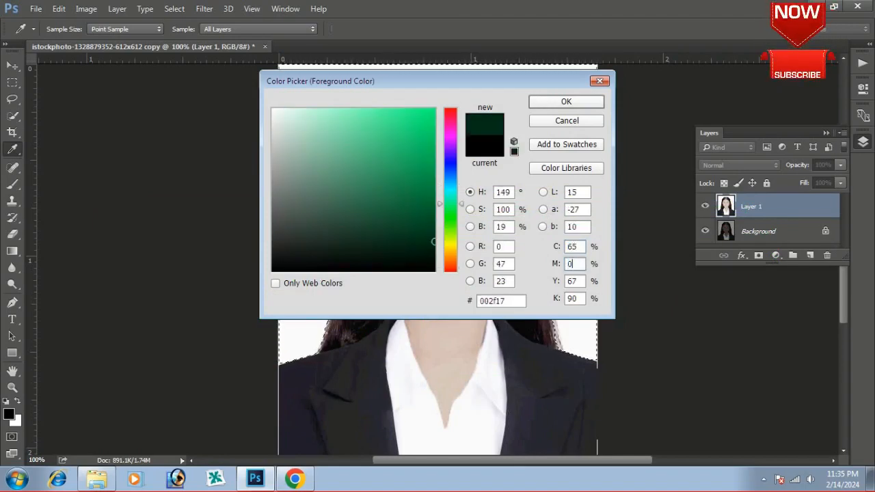
{"action": "key", "text": "Tab"}
{"action": "type", "text": "0"}
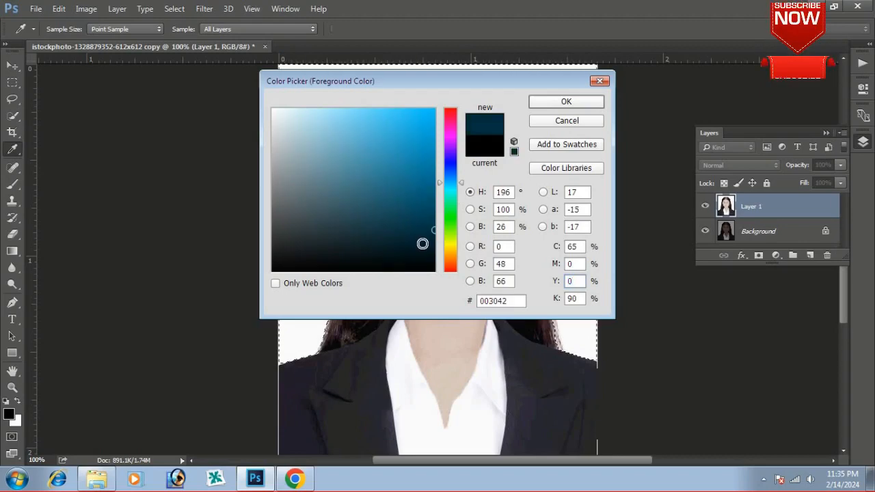
{"action": "type", "text": "0"}
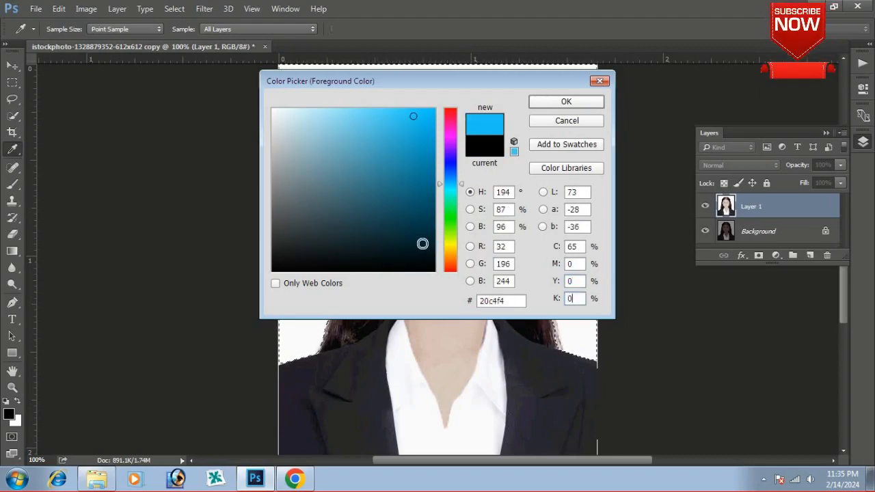
{"action": "key", "text": "Return"}
Step: Fill the selected background on Layer 1 with the blue foreground colour and deselect it
{"action": "key", "text": "w"}
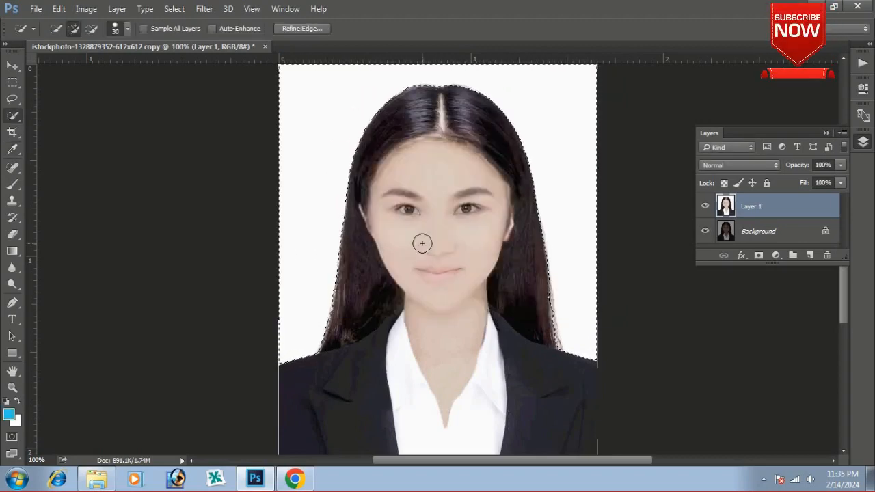
{"action": "key", "text": "alt+BackSpace"}
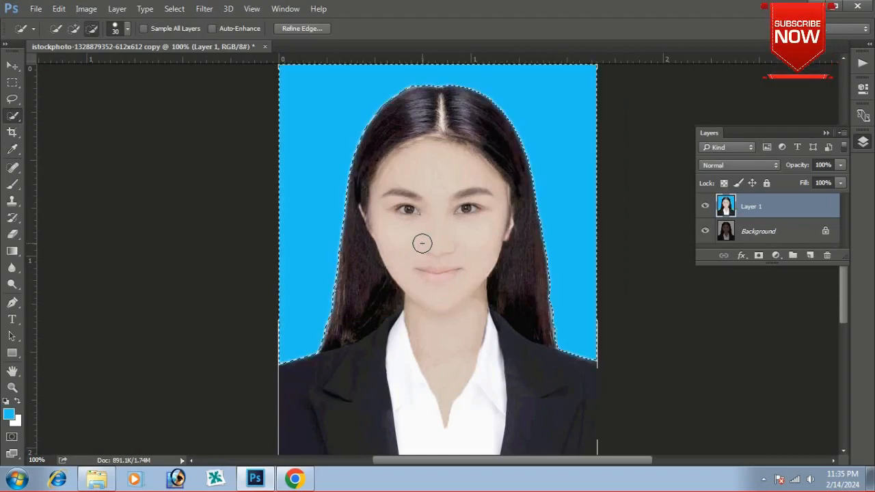
{"action": "key", "text": "ctrl+d"}
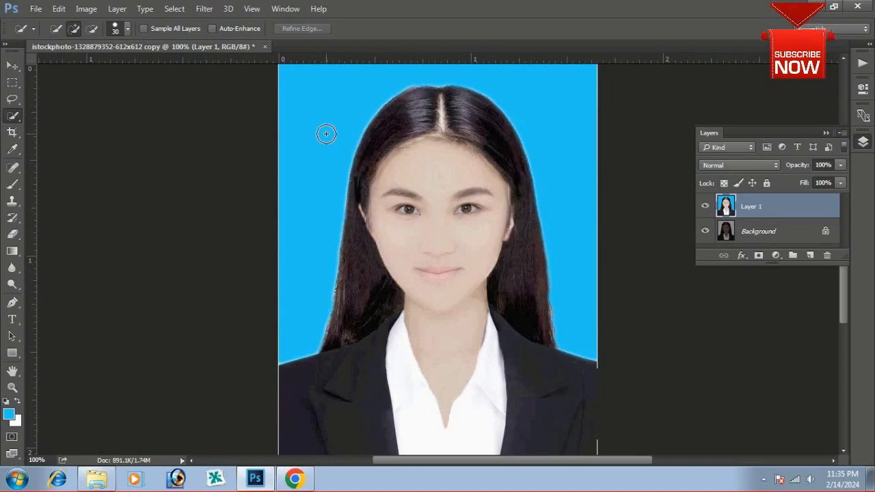
{"action": "left_click", "coordinate": [12, 66]}
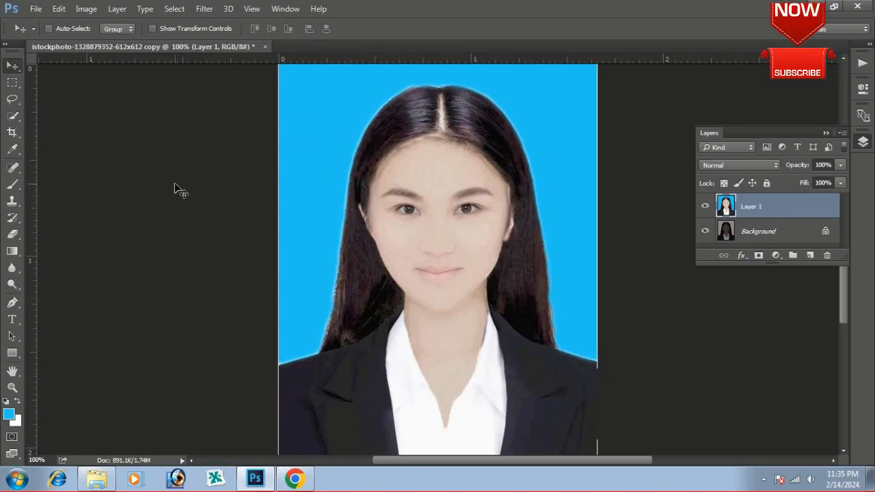
Step: Activate the Crop tool in Ratio mode with the width and height ratio left empty
{"action": "left_click", "coordinate": [13, 134]}
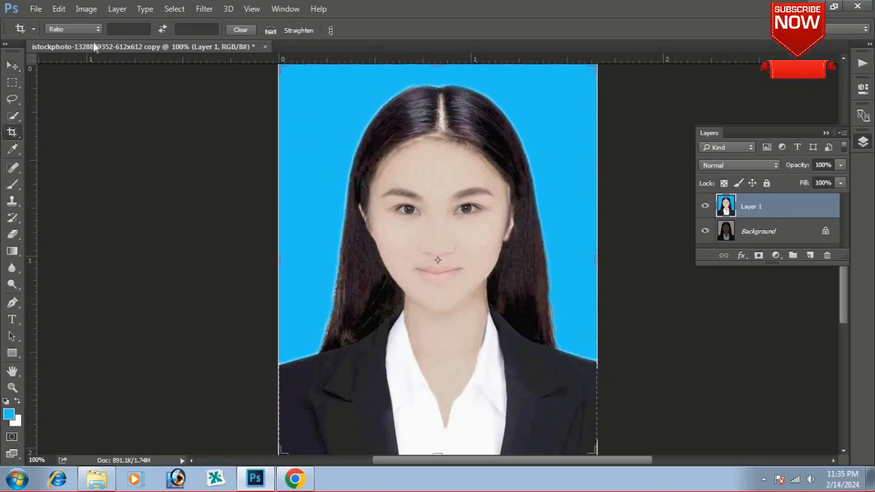
{"action": "left_click", "coordinate": [96, 31]}
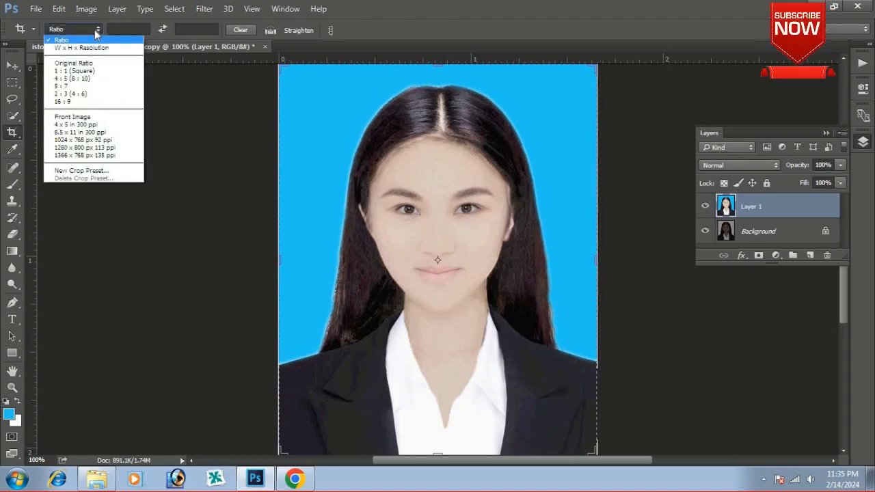
{"action": "left_click", "coordinate": [97, 34]}
{"action": "left_click", "coordinate": [145, 28]}
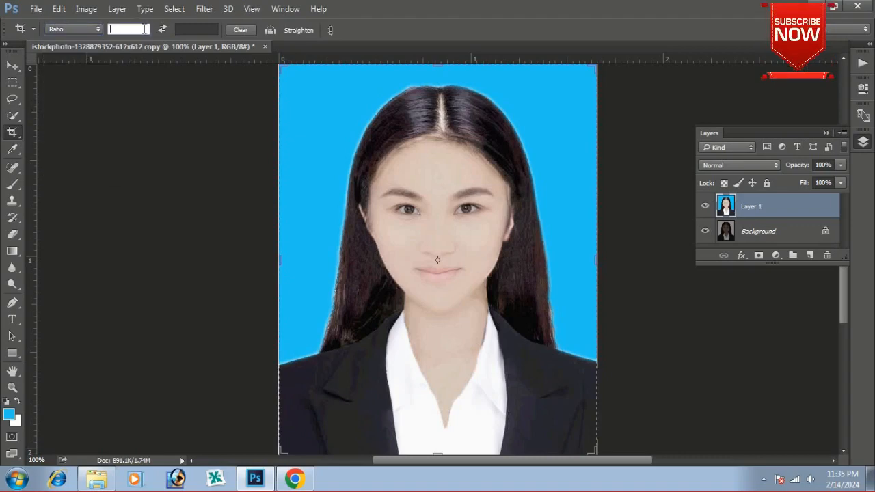
{"action": "right_click", "coordinate": [145, 30]}
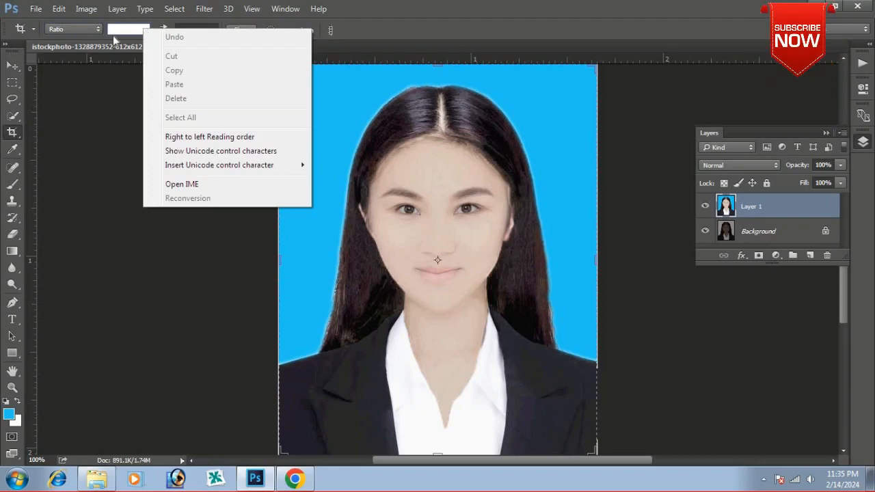
{"action": "left_click", "coordinate": [138, 203]}
{"action": "left_click", "coordinate": [92, 30]}
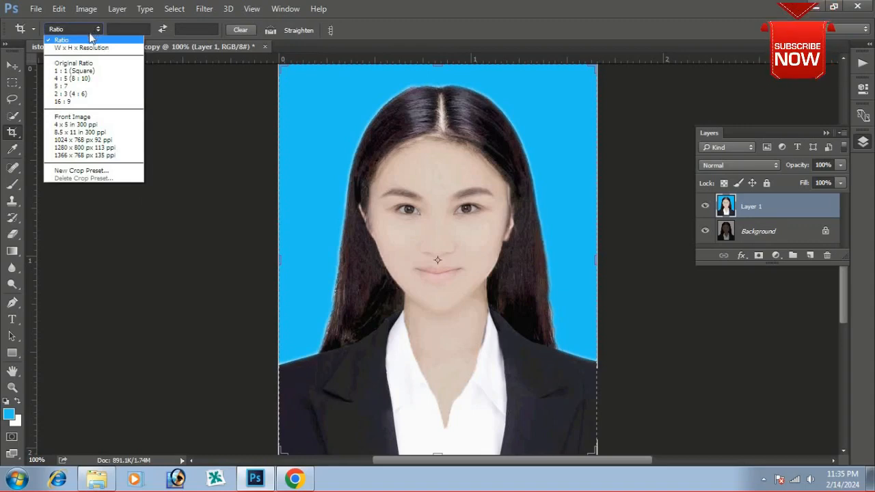
{"action": "left_click", "coordinate": [245, 29]}
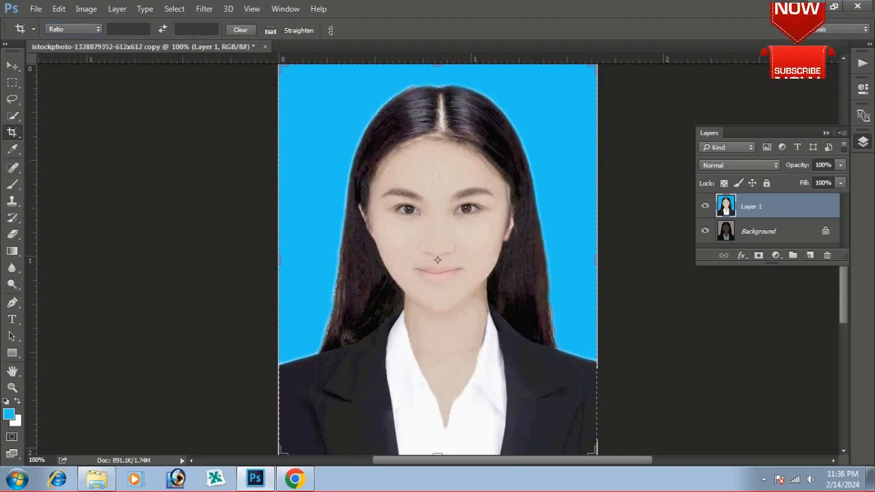
{"action": "right_click", "coordinate": [202, 29]}
{"action": "left_click", "coordinate": [198, 29]}
{"action": "type", "text": "d"}
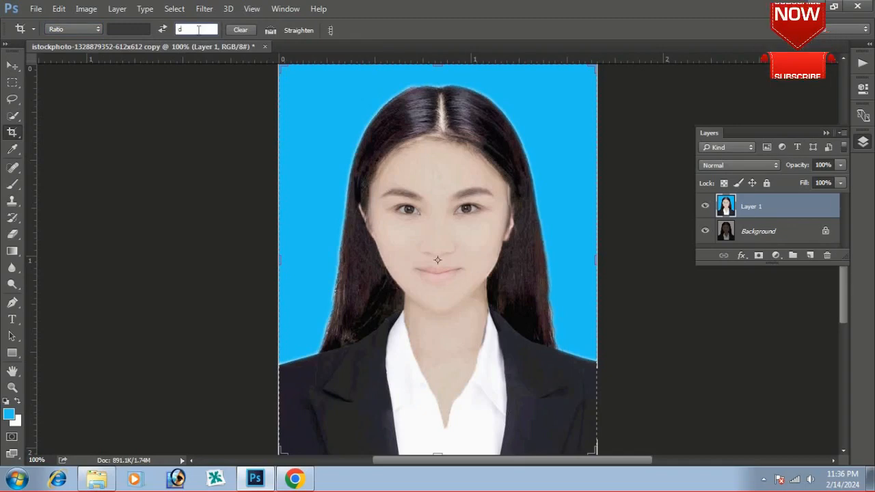
{"action": "right_click", "coordinate": [198, 29]}
{"action": "left_click", "coordinate": [81, 33]}
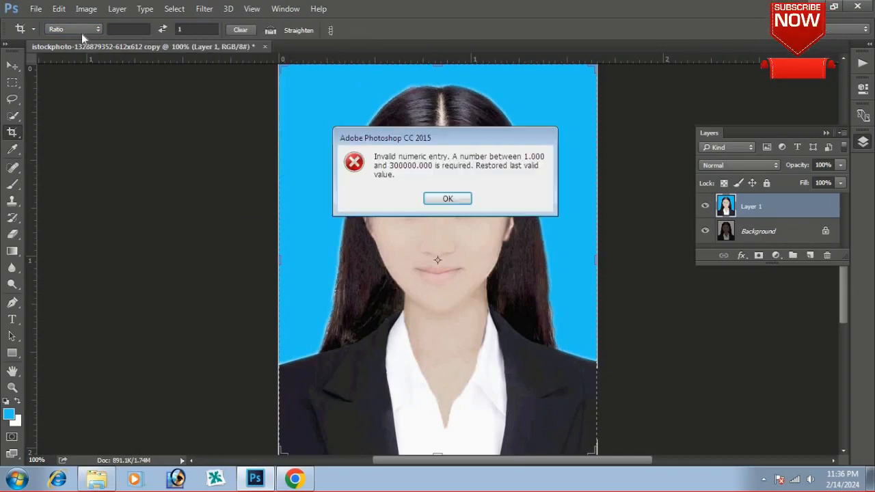
{"action": "key", "text": "Return"}
Step: Crop the portrait at its existing full boundary and switch back to the Move tool
{"action": "left_click", "coordinate": [89, 31]}
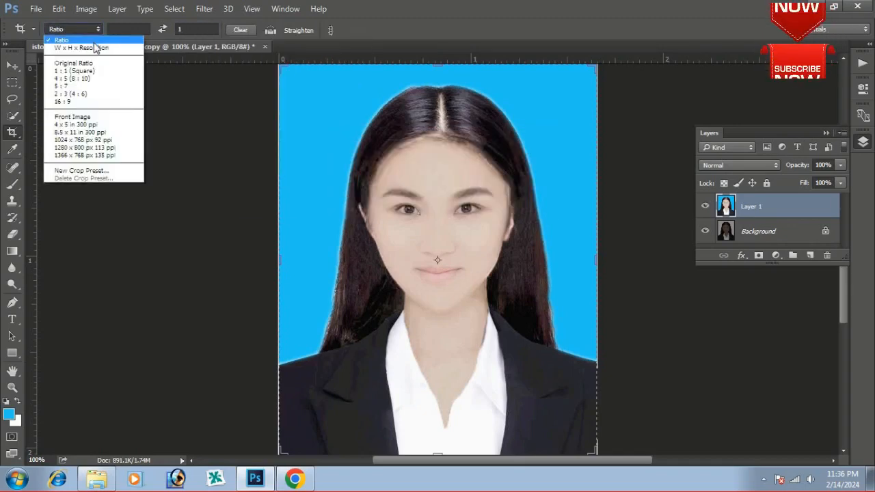
{"action": "left_click", "coordinate": [274, 147]}
{"action": "left_click", "coordinate": [345, 132]}
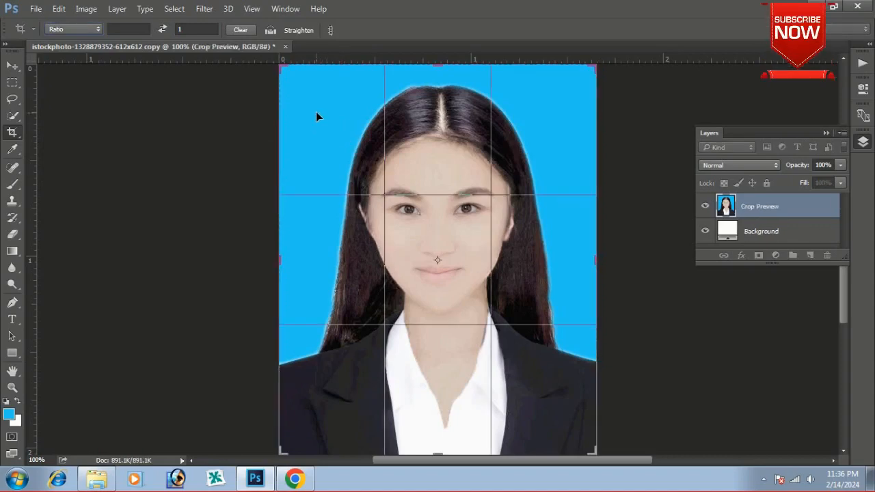
{"action": "key", "text": "Return"}
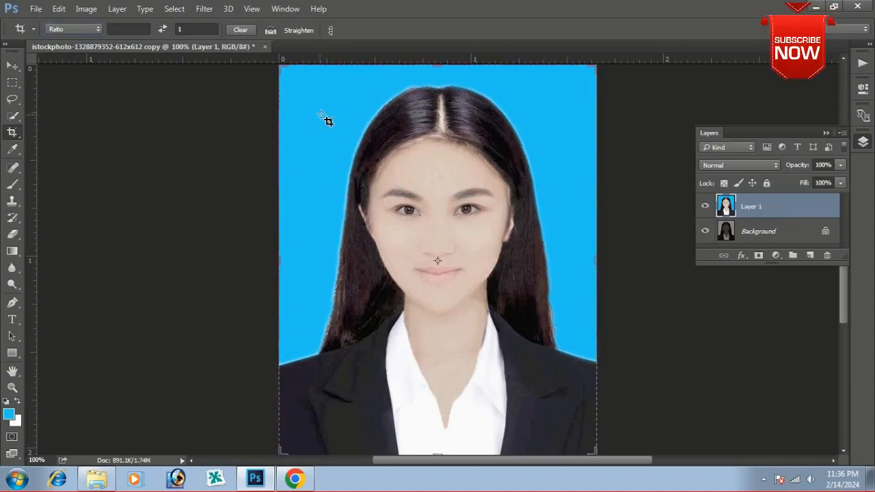
{"action": "left_click", "coordinate": [14, 66]}
{"action": "left_click_drag", "start_coordinate": [318, 126], "coordinate": [321, 132]}
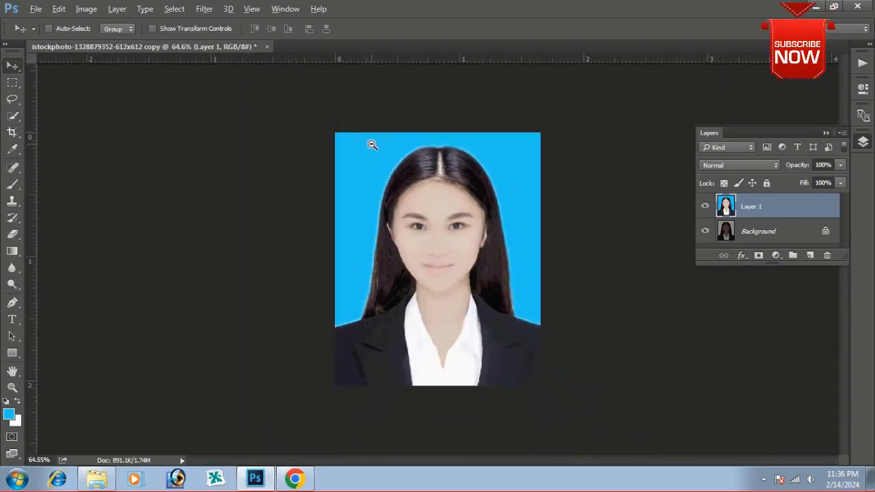
Step: Resize the portrait to 1.073 inches wide and 1.43 inches high at 300 pixels/inch without constraining the proportions
{"action": "scroll", "coordinate": [371, 144], "scroll_direction": "down", "scroll_amount": 1}
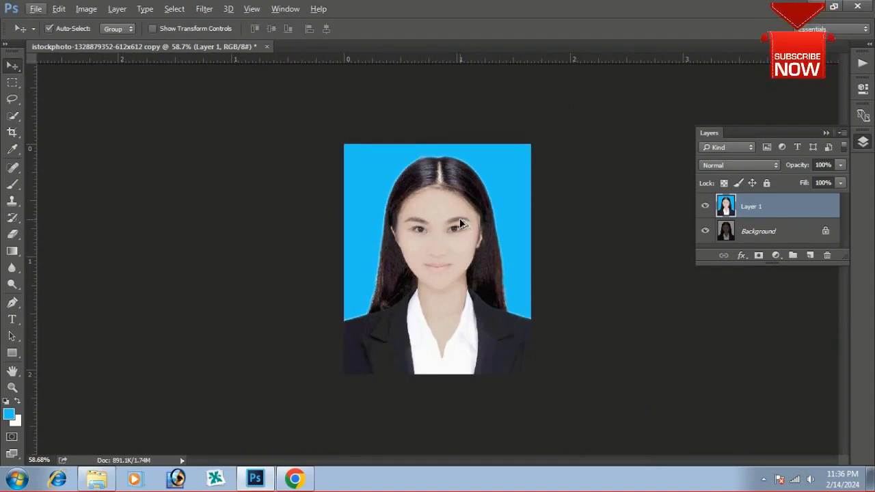
{"action": "key", "text": "ctrl+alt+i"}
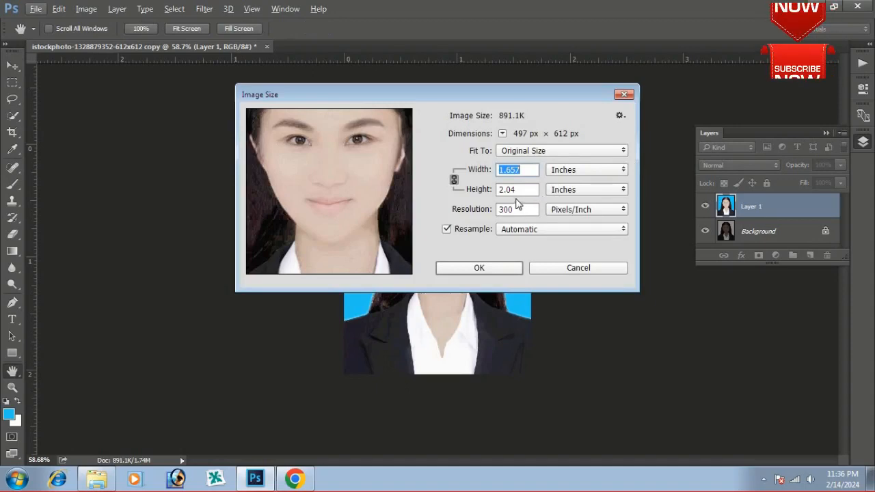
{"action": "left_click", "coordinate": [454, 180]}
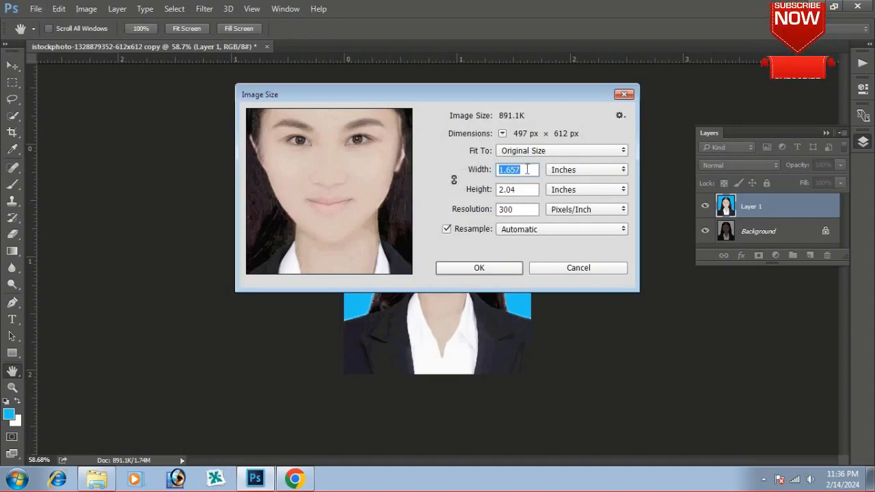
{"action": "type", "text": "1"}
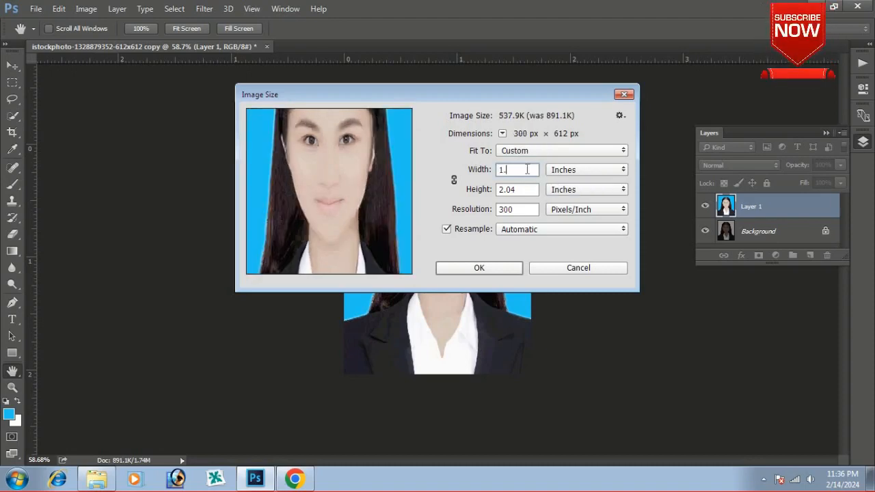
{"action": "type", "text": ".073"}
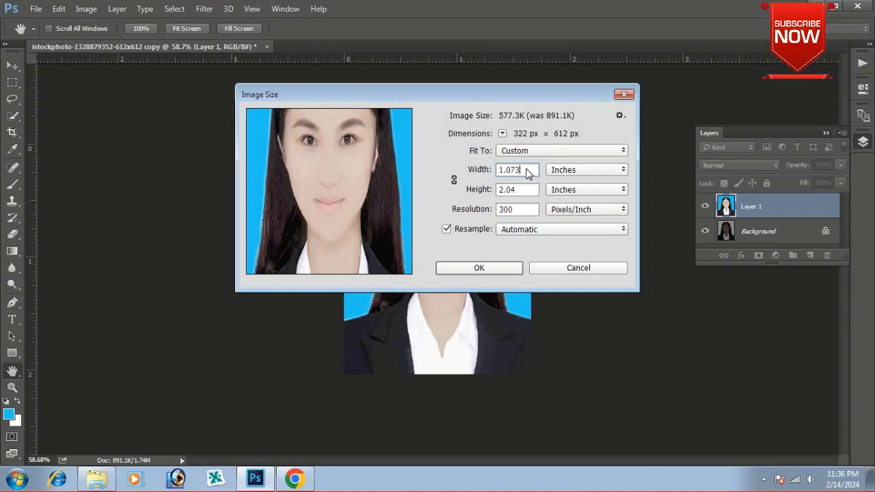
{"action": "key", "text": "Tab"}
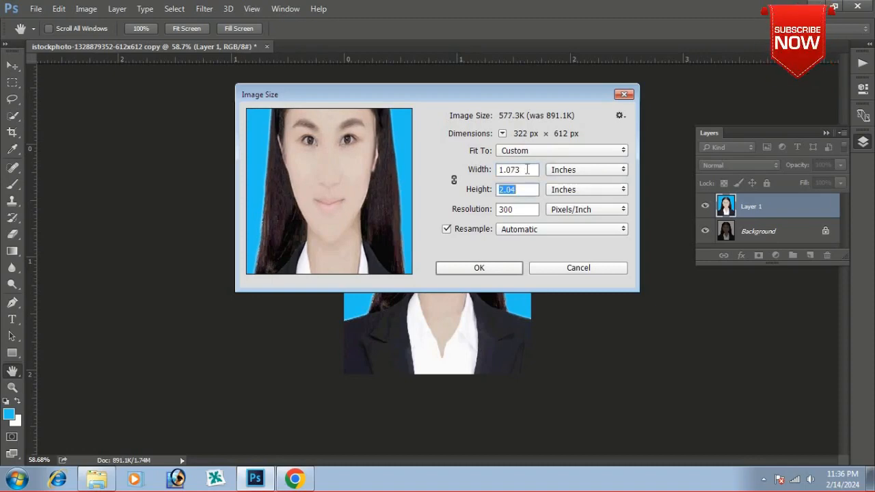
{"action": "type", "text": "1.43"}
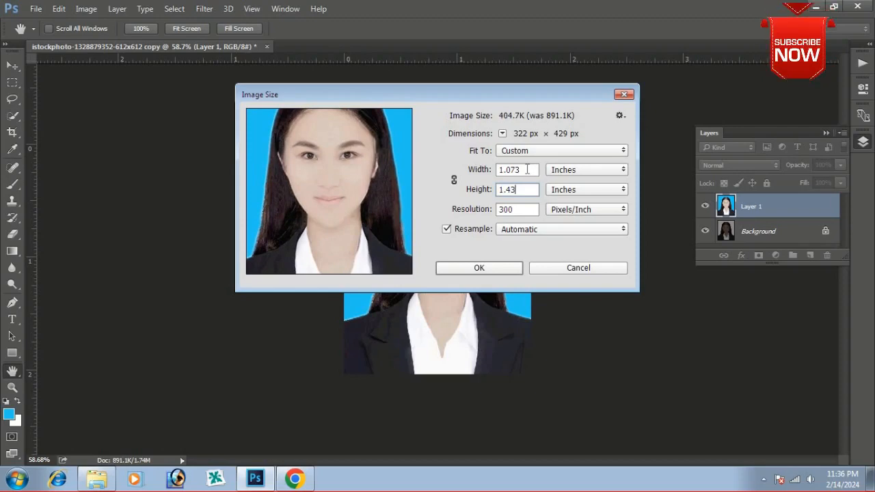
{"action": "key", "text": "Return"}
{"action": "key", "text": "v"}
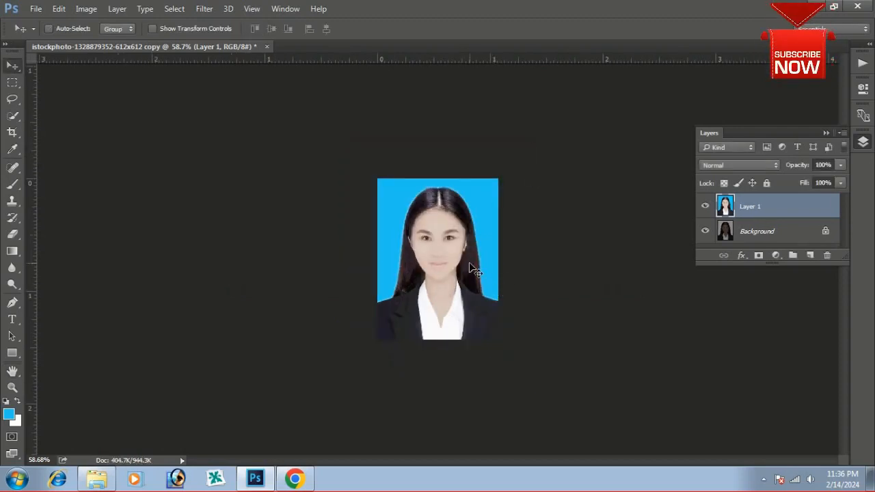
Step: Run the 4 x 6 action to lay out copies of the portrait on a new print sheet
{"action": "scroll", "coordinate": [470, 259], "scroll_direction": "down", "scroll_amount": 1}
{"action": "scroll", "coordinate": [470, 259], "scroll_direction": "up", "scroll_amount": 3}
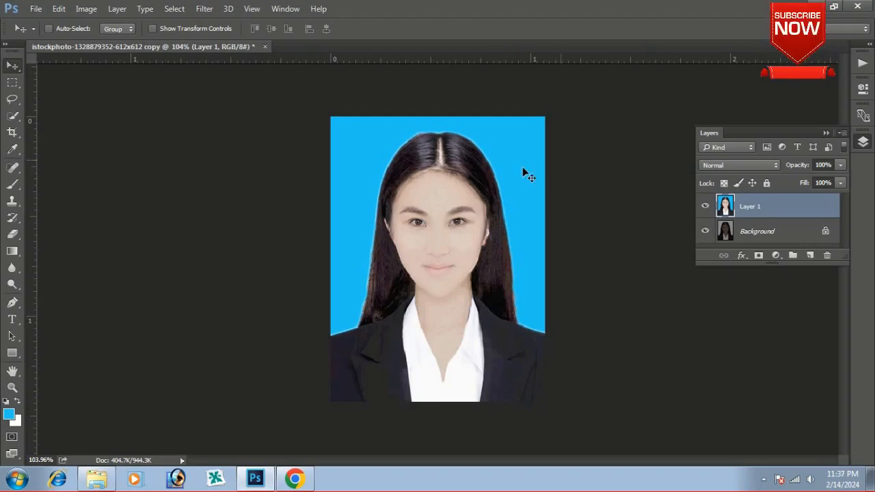
{"action": "left_click", "coordinate": [864, 63]}
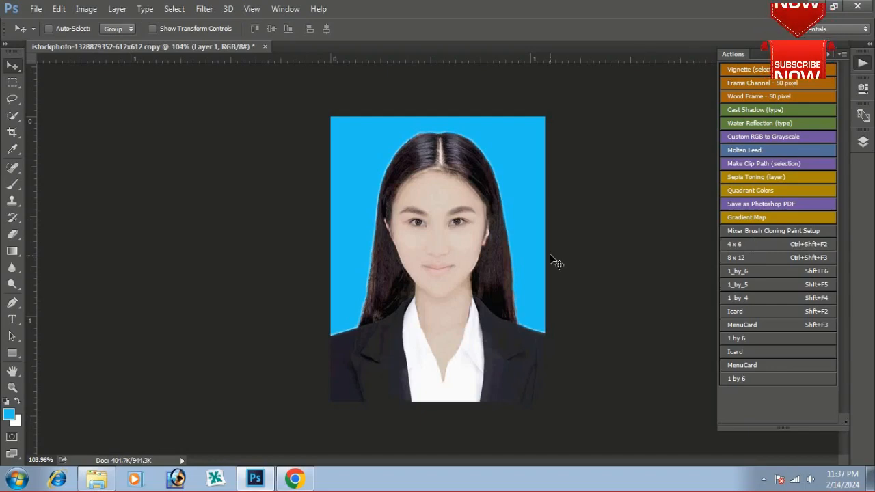
{"action": "key", "text": "ctrl+shift+F2"}
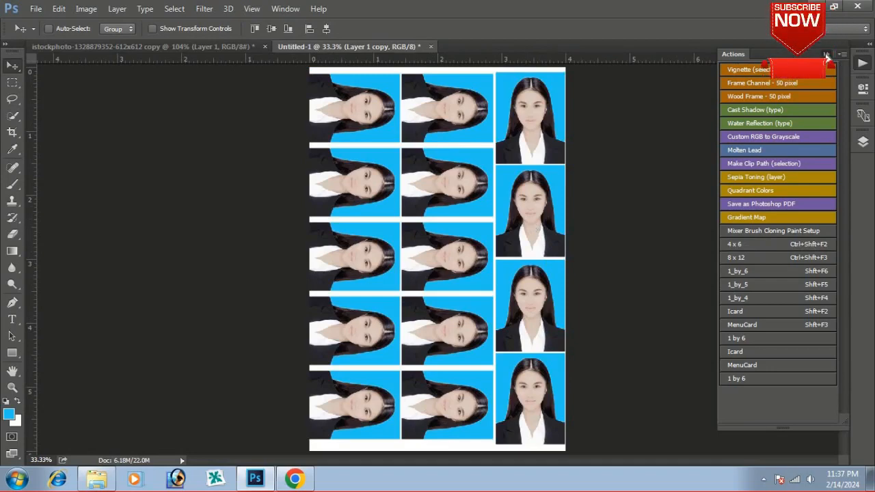
{"action": "key", "text": "alt+F9"}
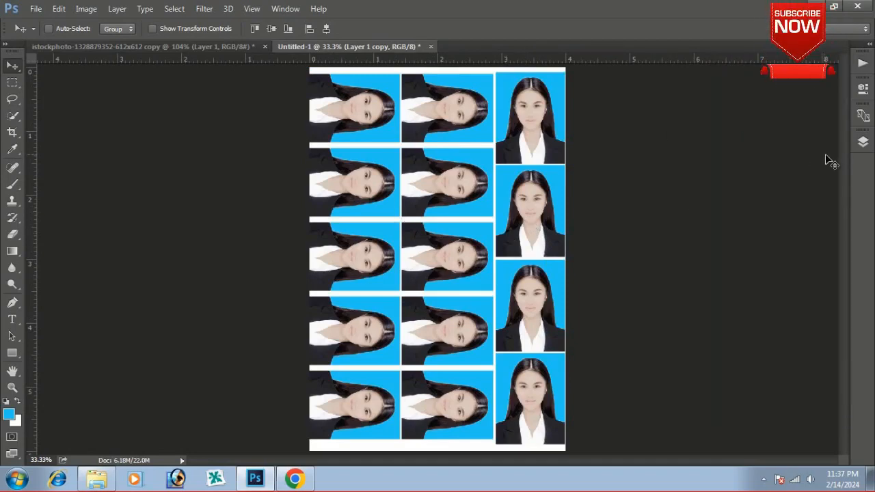
Step: Unlink the four upright portrait layers, Layer 1 to Layer 1 copy 3, and merge them into one layer
{"action": "left_click", "coordinate": [863, 142]}
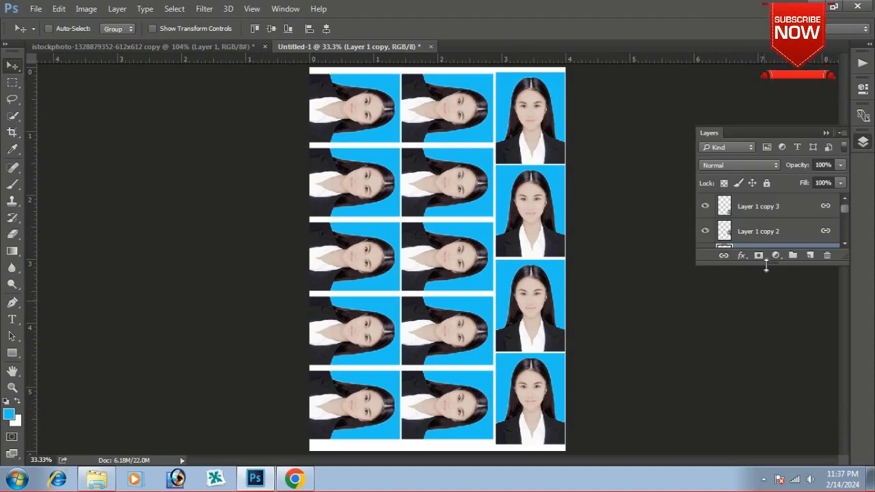
{"action": "left_click_drag", "start_coordinate": [769, 266], "coordinate": [771, 428]}
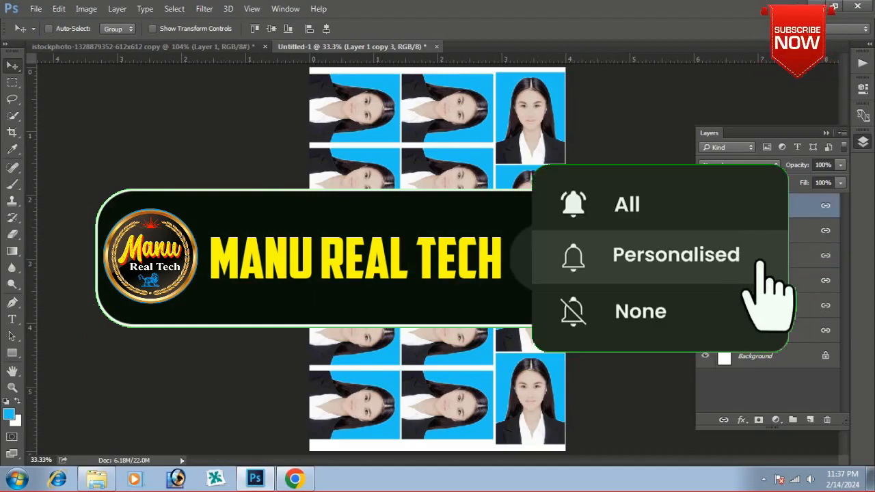
{"action": "left_click", "coordinate": [772, 230], "text": "ctrl"}
{"action": "left_click", "coordinate": [773, 255], "text": "ctrl"}
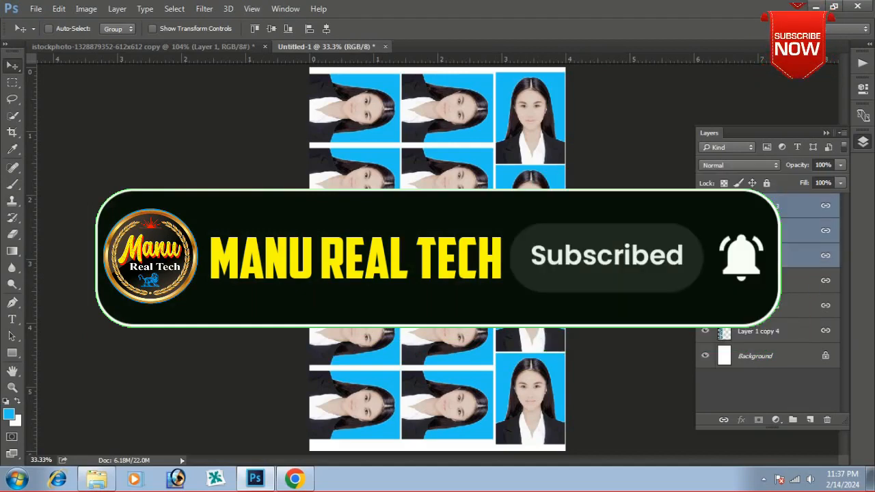
{"action": "left_click", "coordinate": [773, 281], "text": "ctrl"}
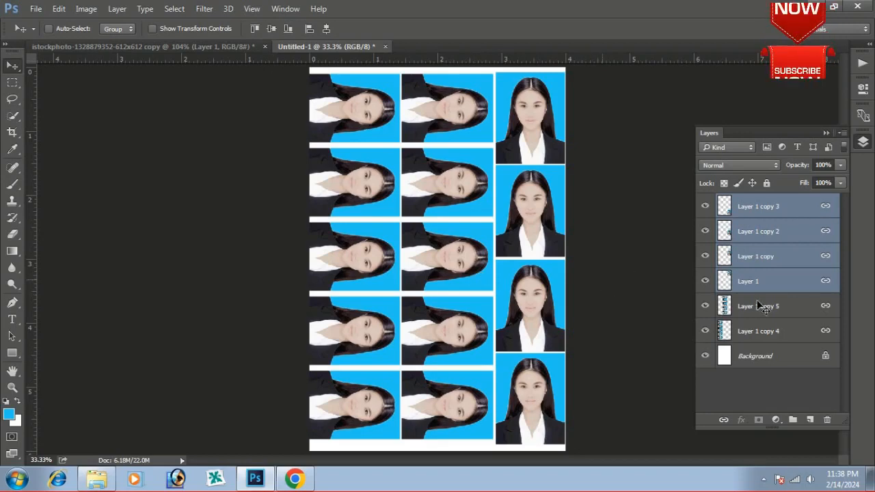
{"action": "left_click", "coordinate": [724, 420]}
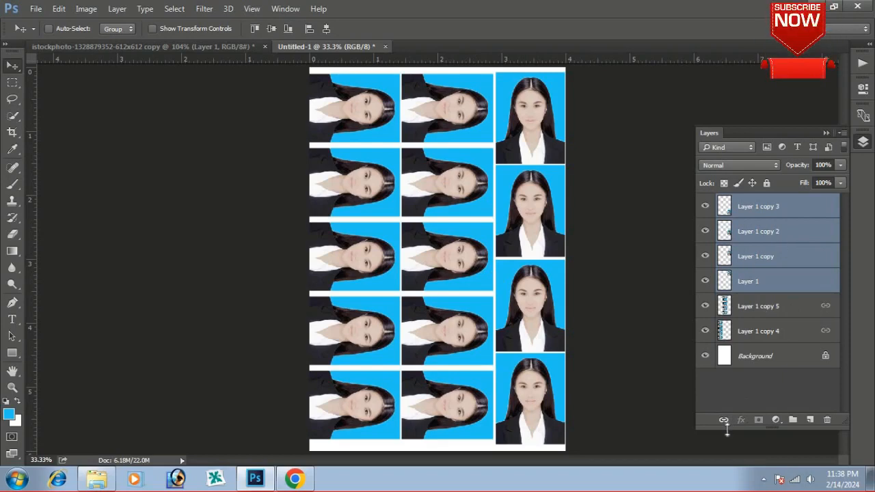
{"action": "key", "text": "ctrl+e"}
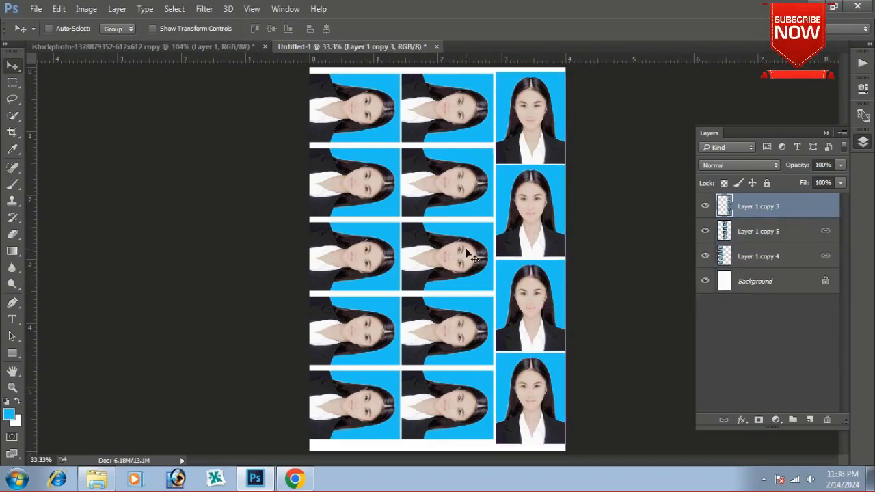
Step: Merge Layer 1 copy 3, Layer 1 copy 5 and Layer 1 copy 4 into a single layer above the background
{"action": "left_click", "coordinate": [762, 234]}
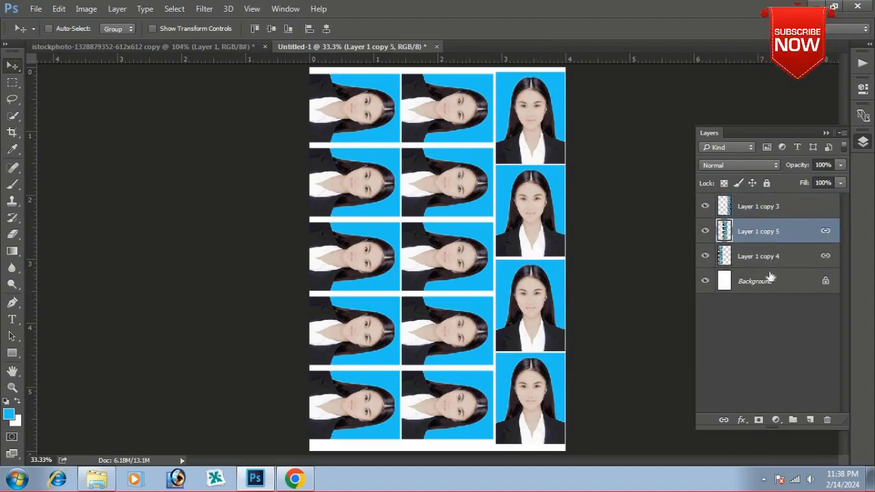
{"action": "left_click", "coordinate": [764, 256], "text": "shift"}
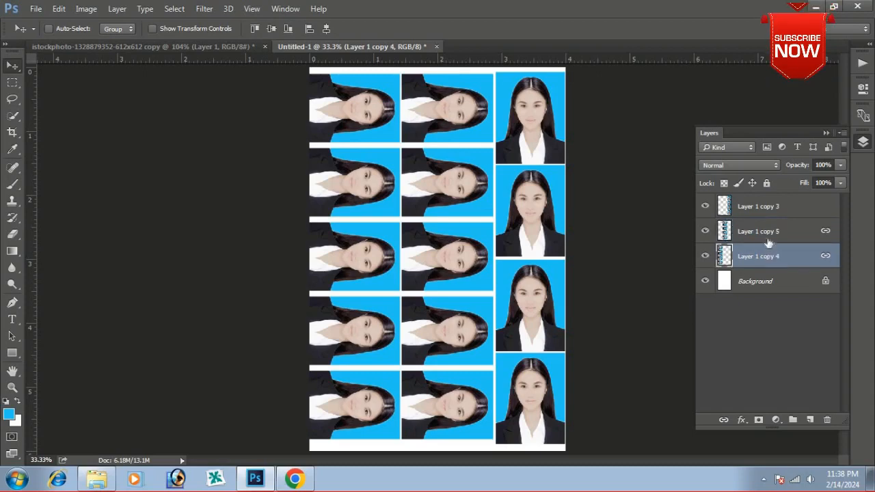
{"action": "left_click", "coordinate": [763, 218], "text": "shift"}
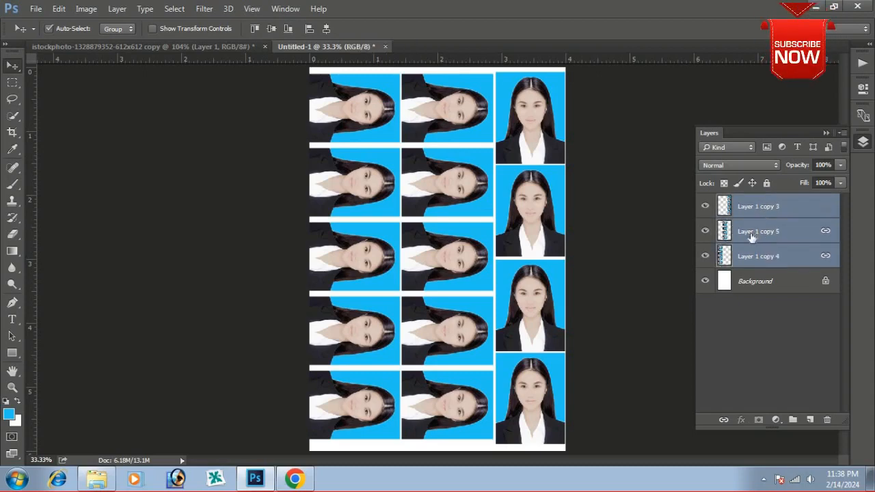
{"action": "key", "text": "ctrl+e"}
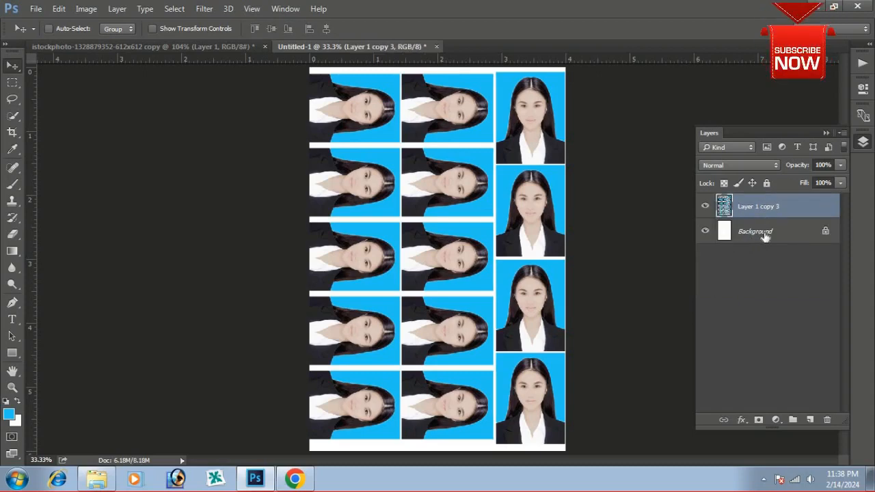
Step: Centre the merged photo layer horizontally and vertically on the Background layer, and merge the two layers
{"action": "left_click", "coordinate": [764, 233]}
{"action": "left_click", "coordinate": [733, 205], "text": "shift"}
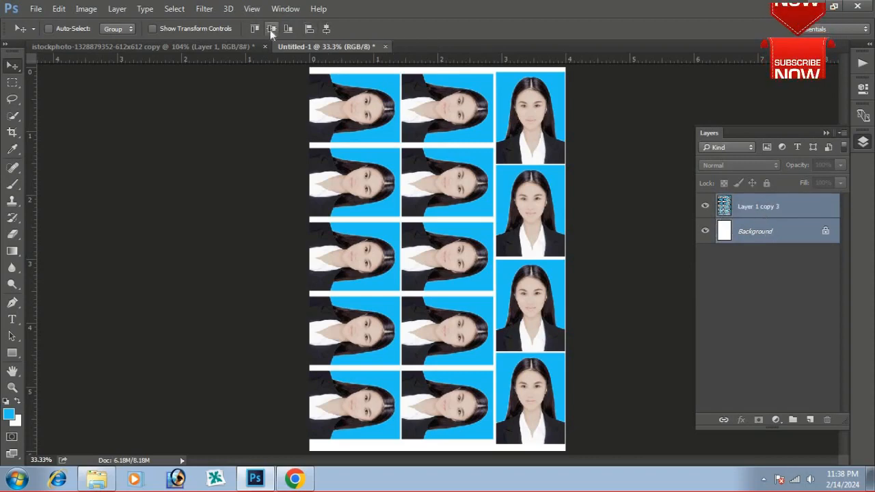
{"action": "left_click", "coordinate": [327, 28]}
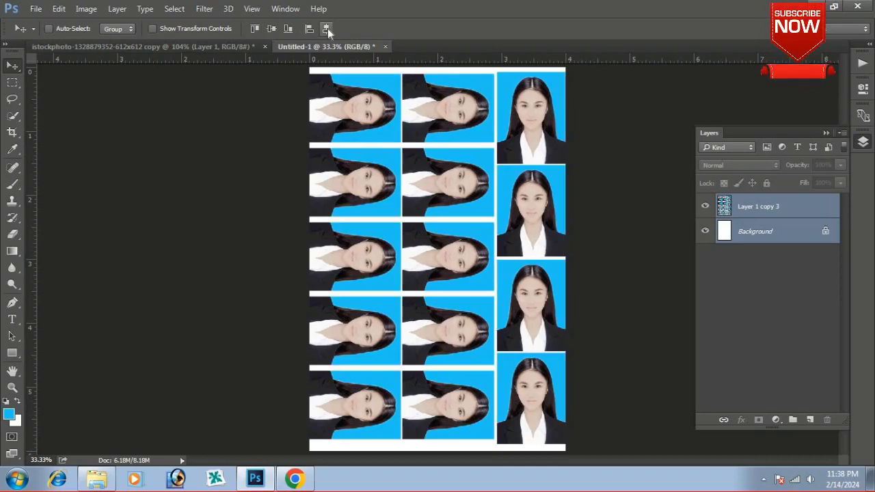
{"action": "left_click", "coordinate": [272, 29]}
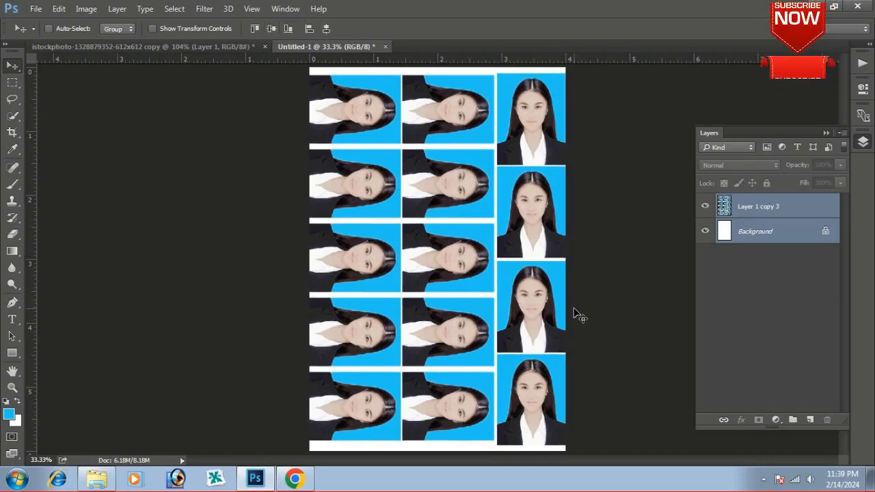
{"action": "key", "text": "ctrl+e"}
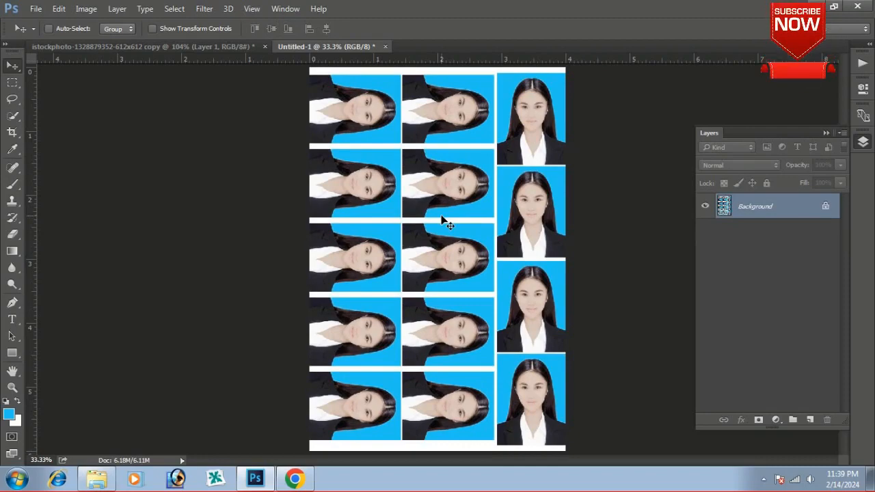
Step: Examine the portraits and the gaps between them on the print sheet at 100% zoom
{"action": "right_click", "coordinate": [456, 180]}
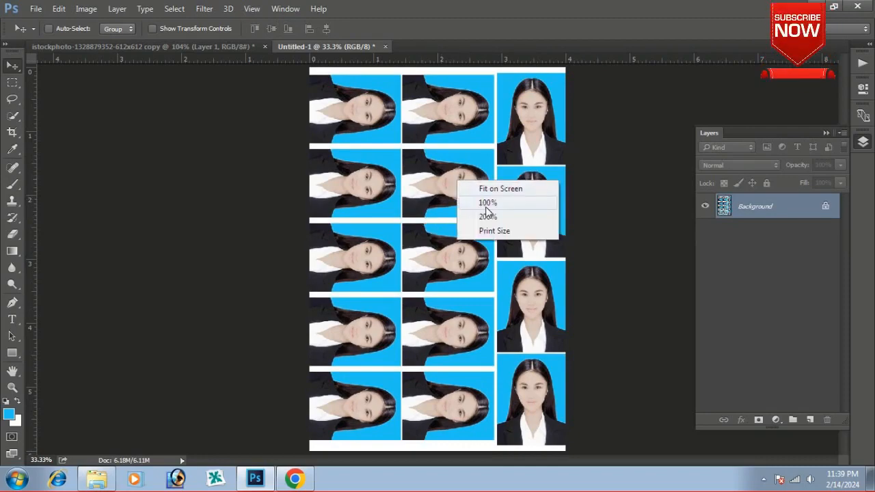
{"action": "left_click", "coordinate": [487, 207]}
{"action": "left_click_drag", "start_coordinate": [508, 178], "coordinate": [293, 213]}
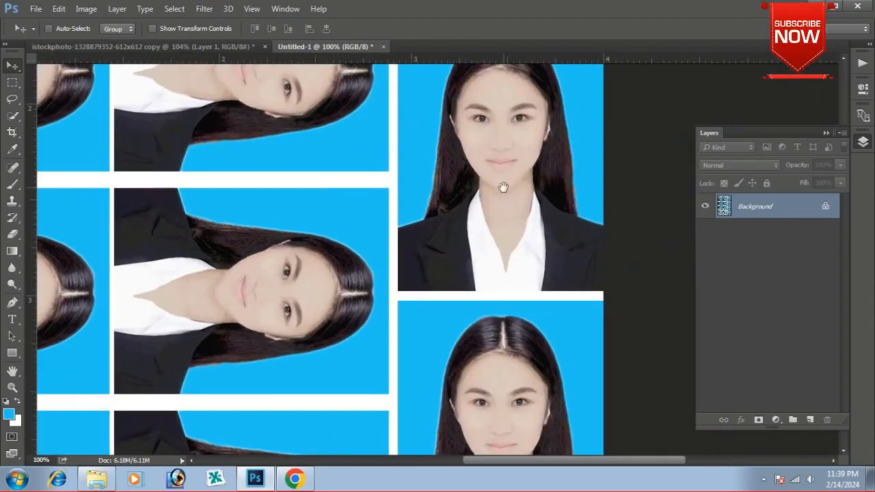
{"action": "left_click", "coordinate": [502, 187], "text": "alt"}
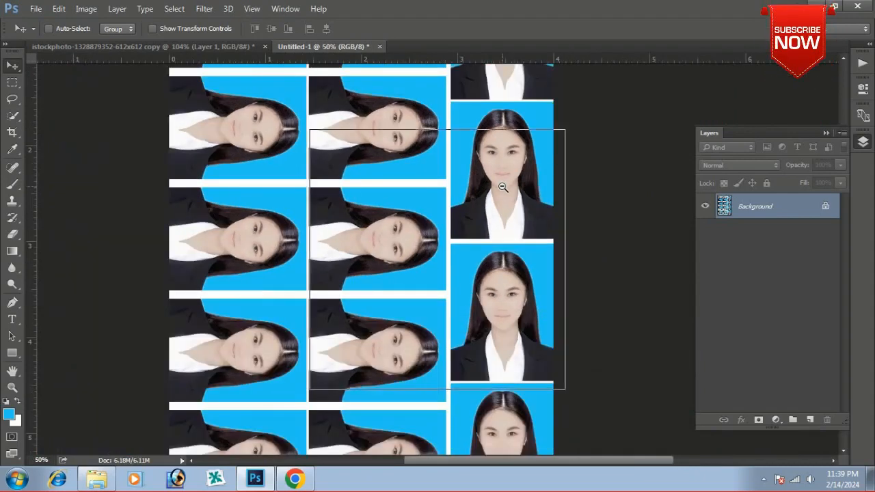
{"action": "left_click", "coordinate": [503, 186], "text": "alt"}
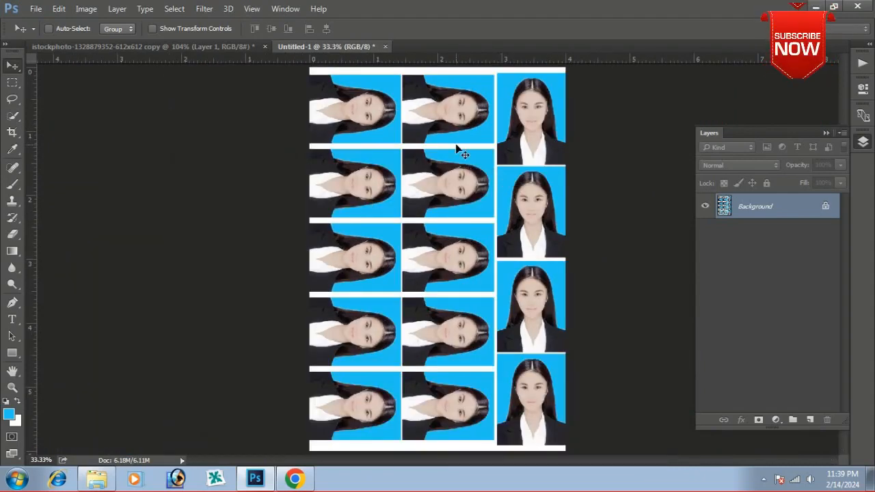